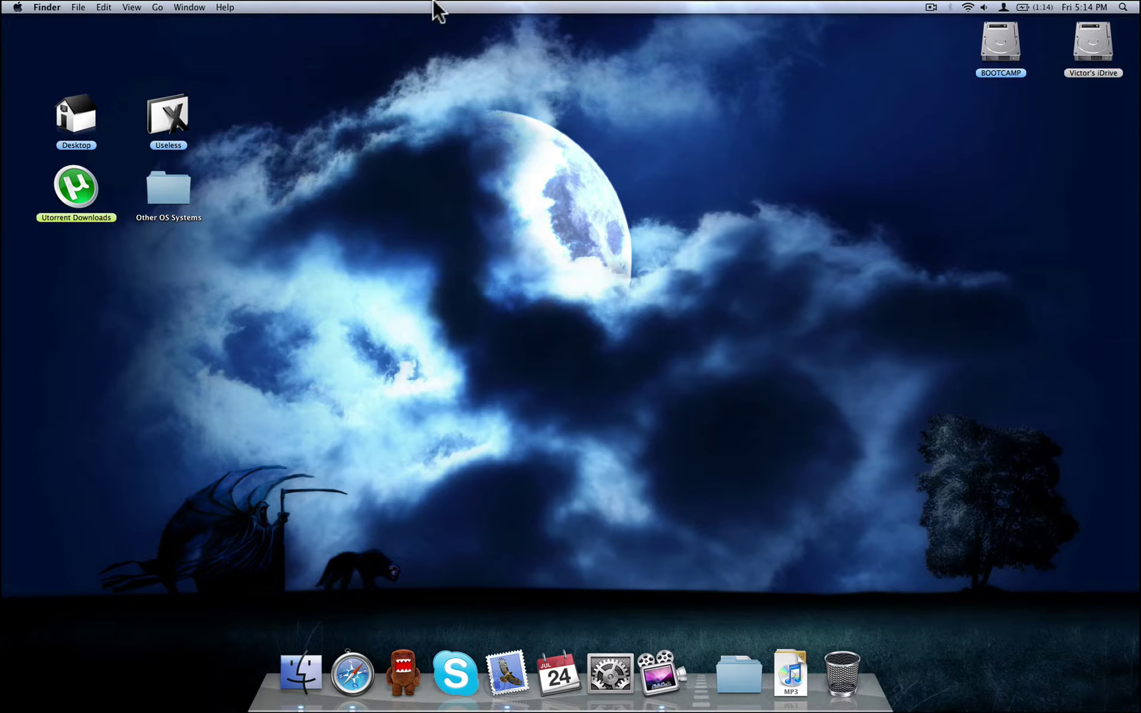
Open the Useless folder and view the Windows 7 folder's ISO and Serial Key files
{"action": "double_click", "coordinate": [180, 118]}
{"action": "left_click", "coordinate": [230, 338]}
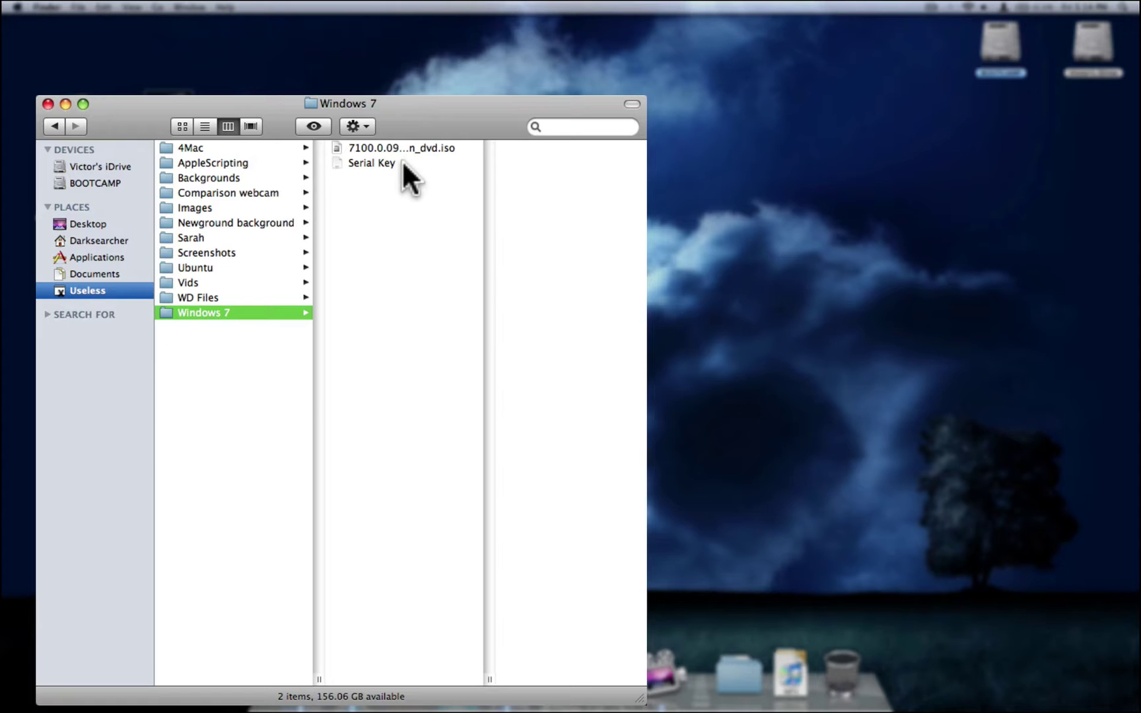
{"action": "left_click_drag", "start_coordinate": [434, 113], "coordinate": [624, 102]}
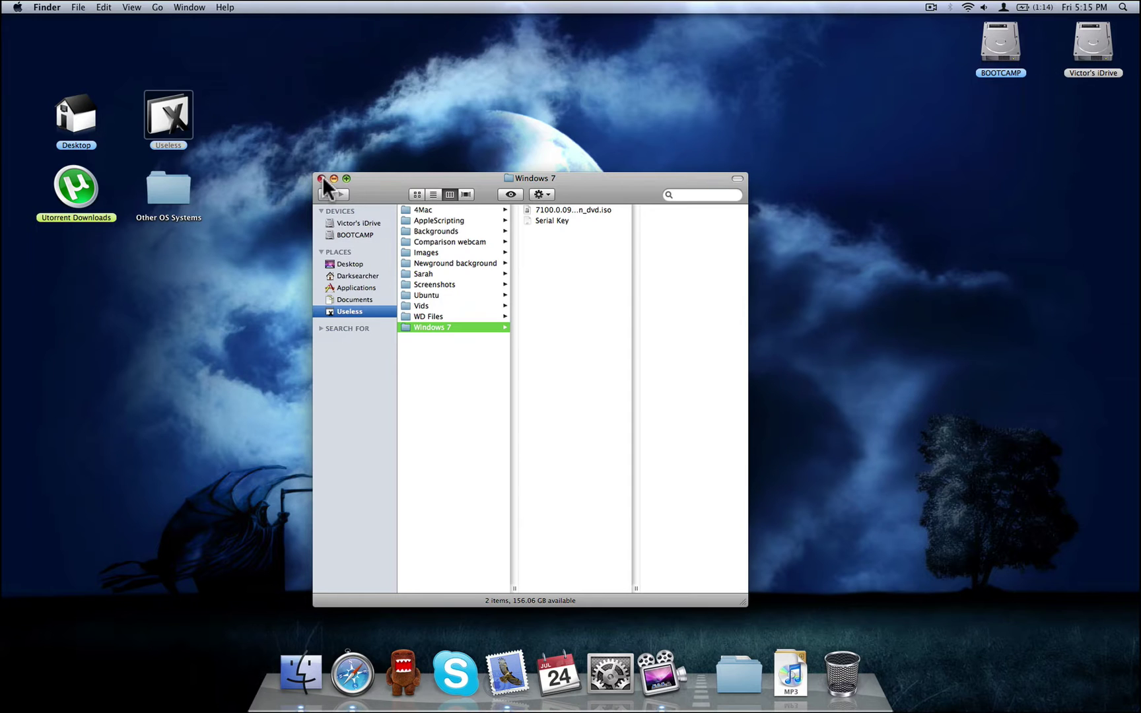
Close the folder window, launch Parallels Desktop via Spotlight ('para'), and dismiss the Welcome window
{"action": "left_click", "coordinate": [322, 178]}
{"action": "key", "text": "super+space"}
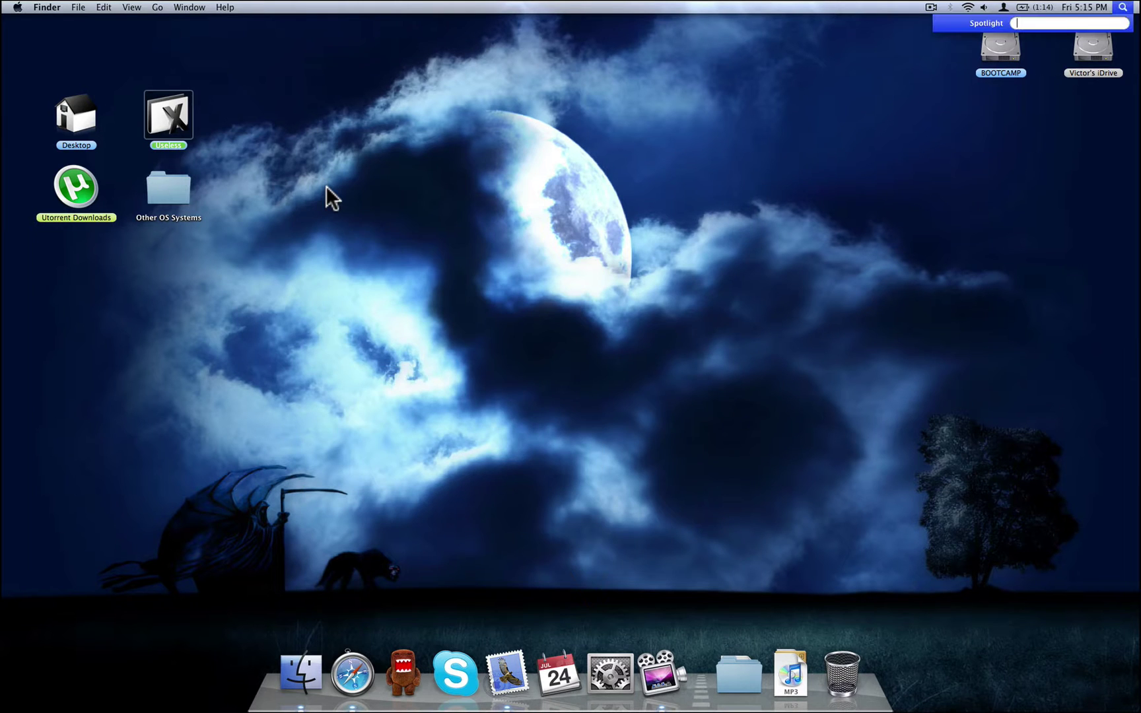
{"action": "type", "text": "para"}
{"action": "key", "text": "Return"}
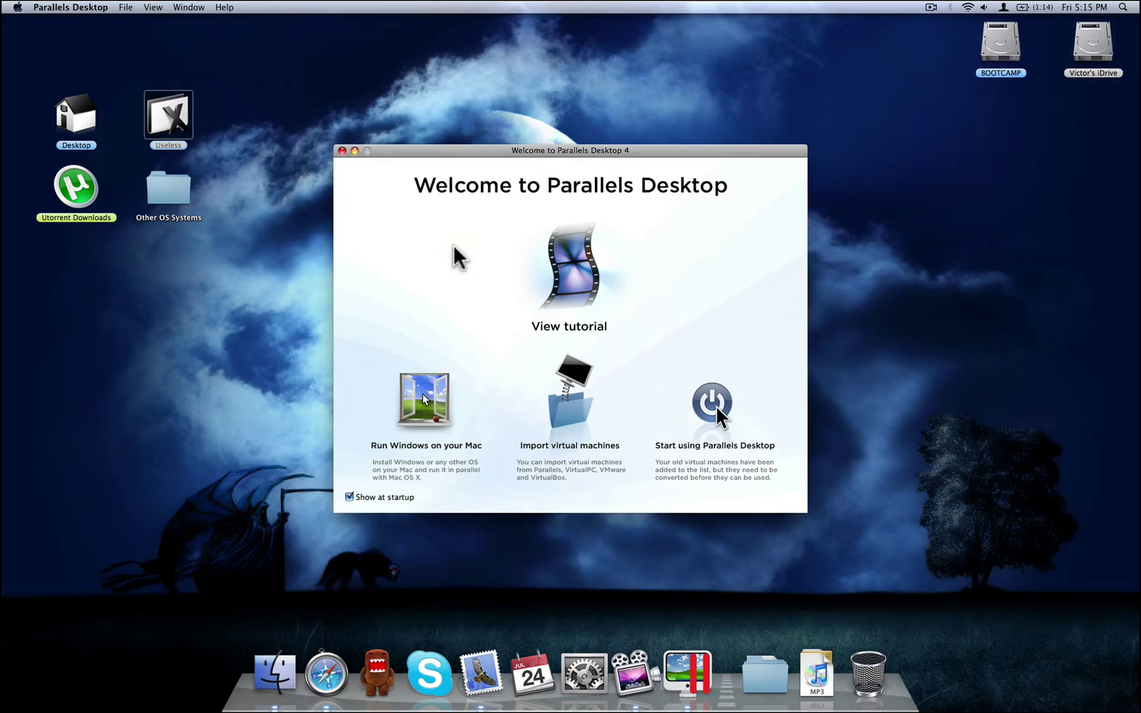
{"action": "left_click", "coordinate": [342, 150]}
Start a new virtual machine from the Windows 7 install ISO so Windows 7 is detected
{"action": "left_click", "coordinate": [131, 7]}
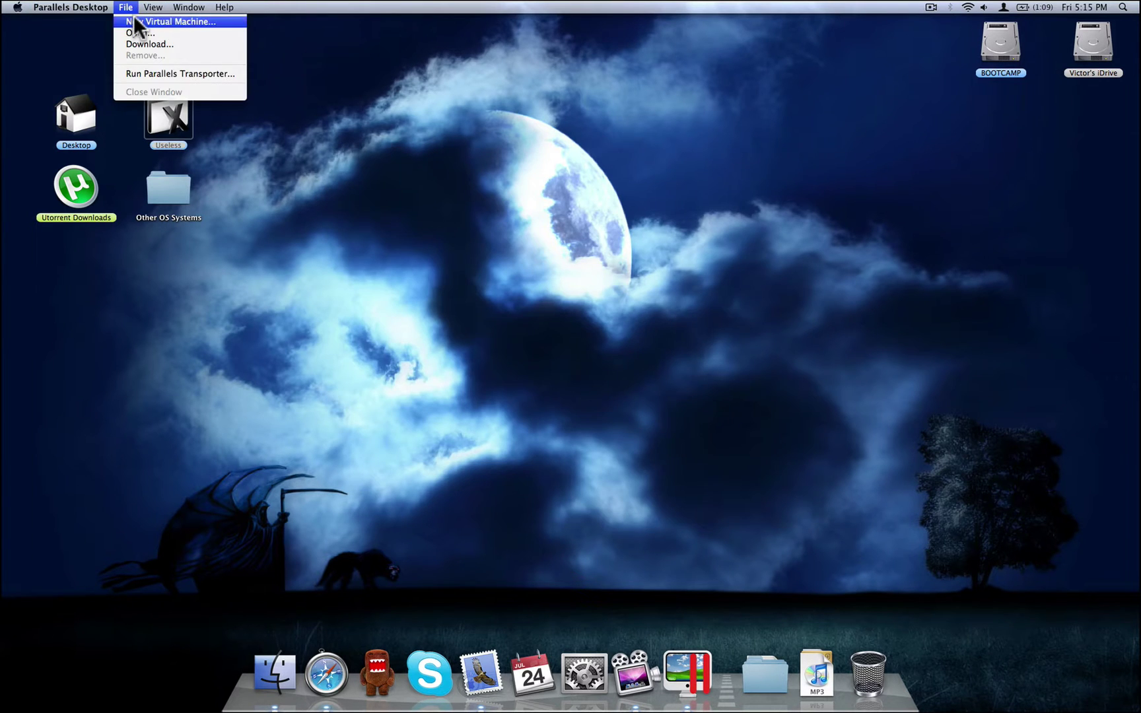
{"action": "left_click", "coordinate": [140, 21]}
{"action": "left_click", "coordinate": [827, 491]}
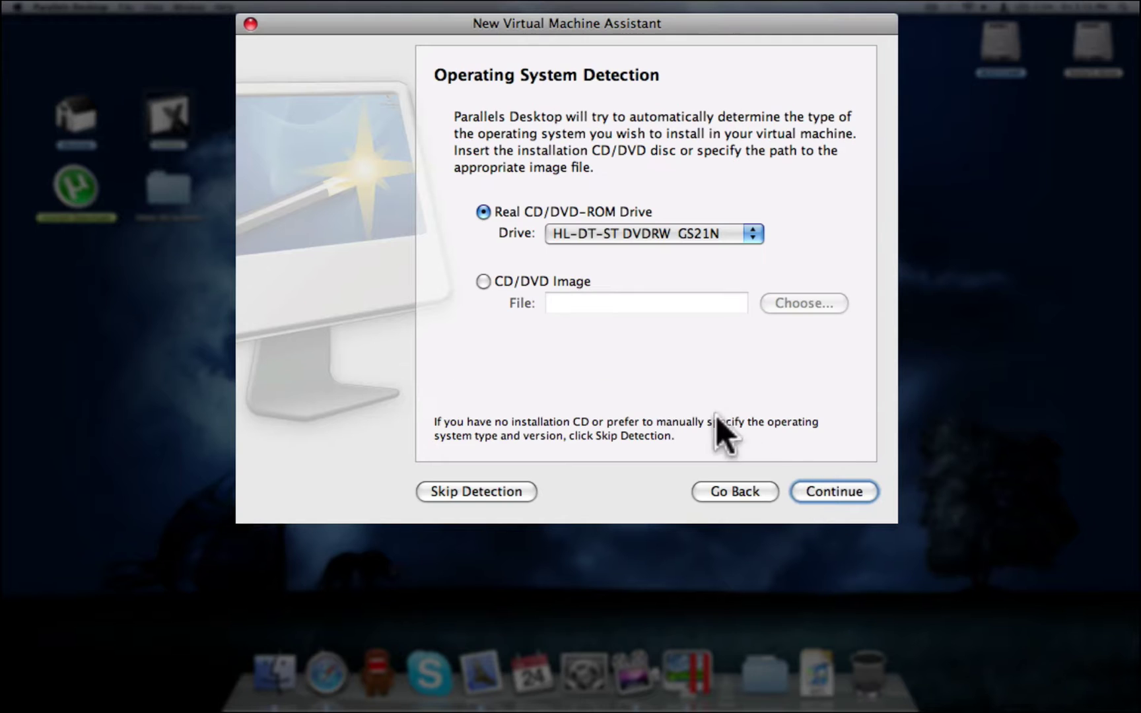
{"action": "left_click", "coordinate": [483, 282]}
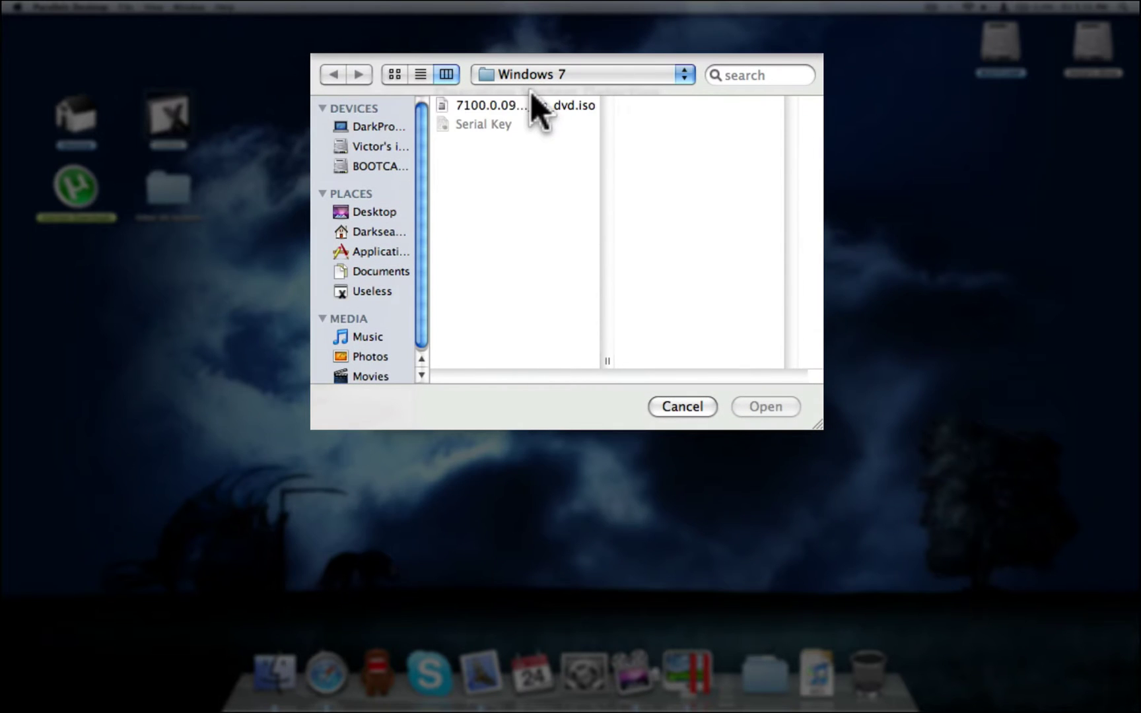
{"action": "left_click", "coordinate": [532, 105]}
{"action": "left_click", "coordinate": [753, 404]}
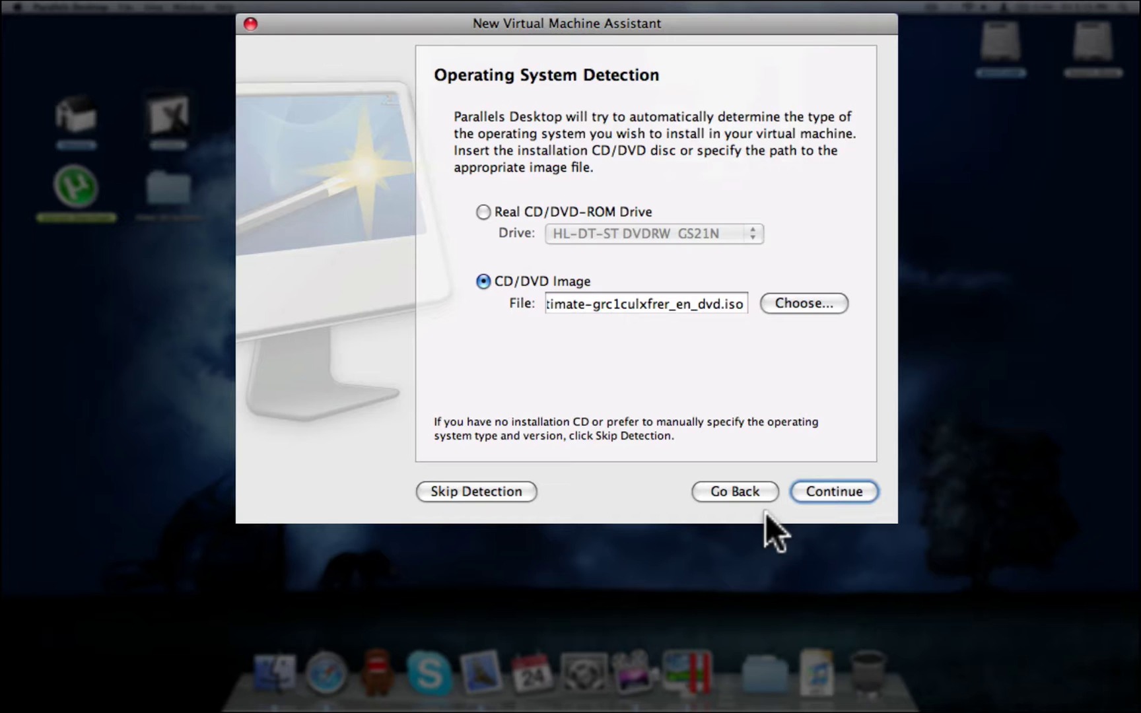
{"action": "left_click", "coordinate": [794, 496]}
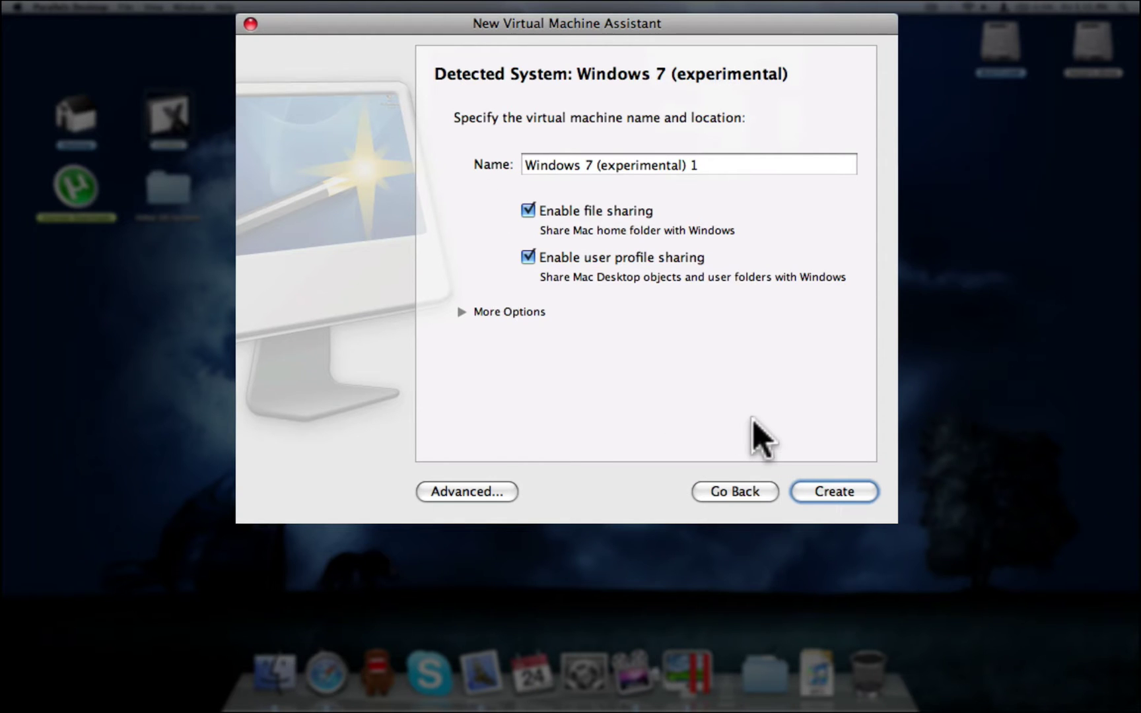
Back out of the assistant twice and close it unfinished
{"action": "left_click", "coordinate": [760, 499]}
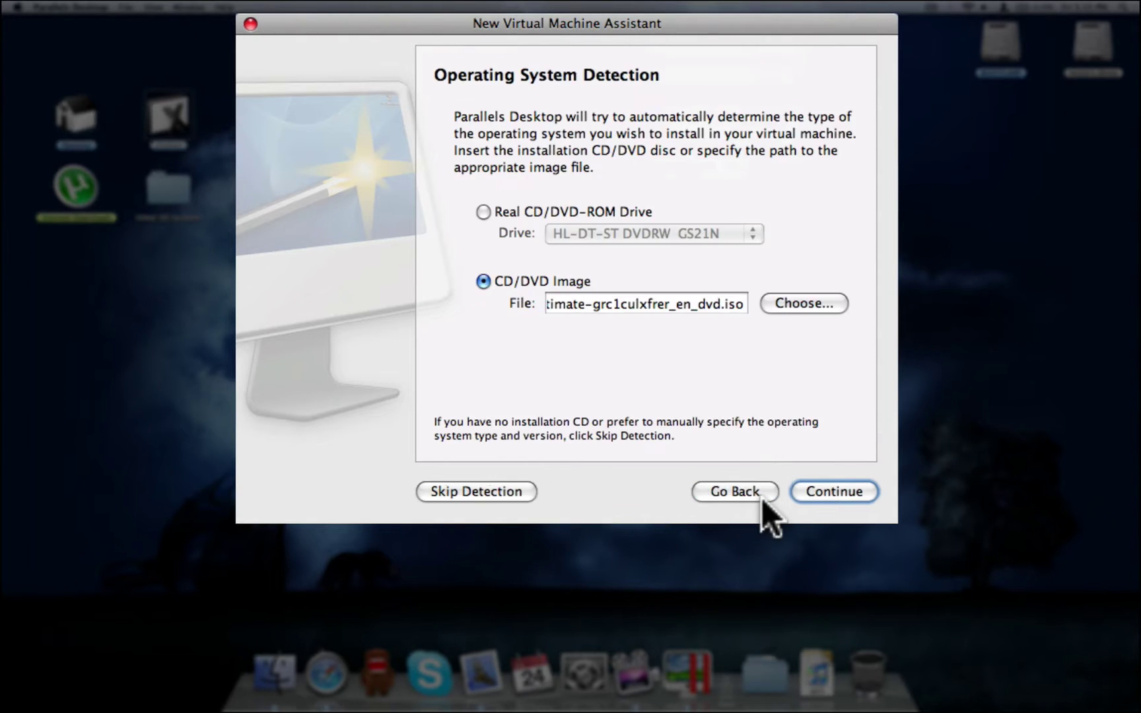
{"action": "left_click", "coordinate": [761, 499]}
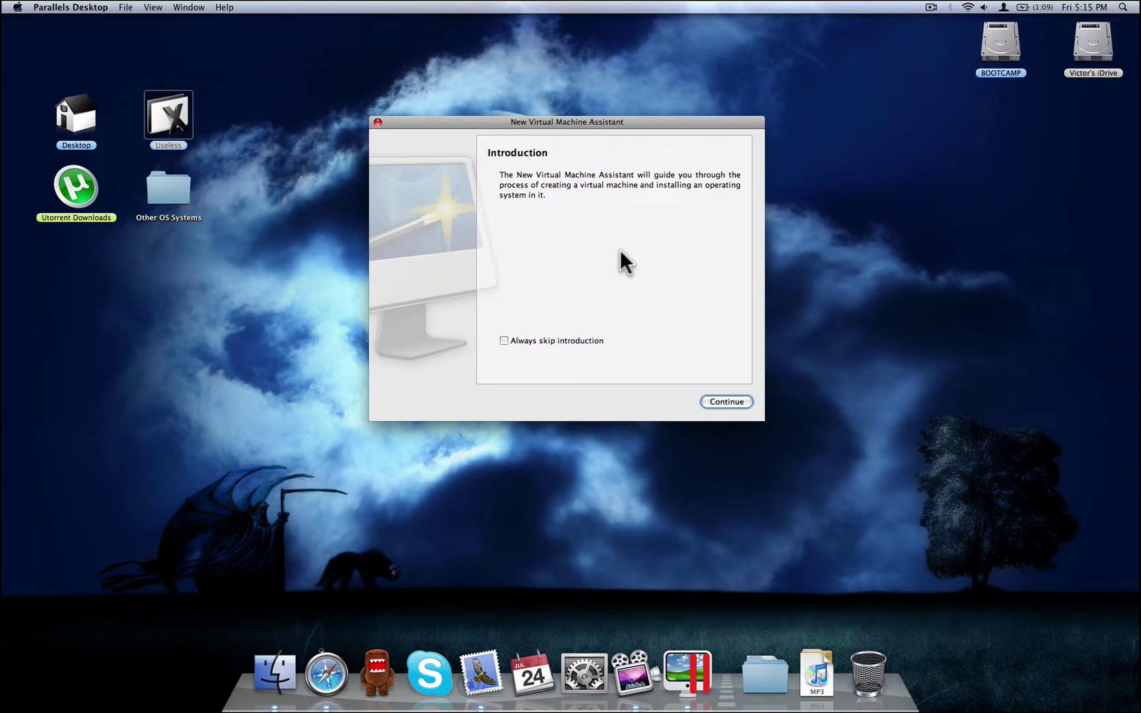
{"action": "left_click", "coordinate": [378, 122]}
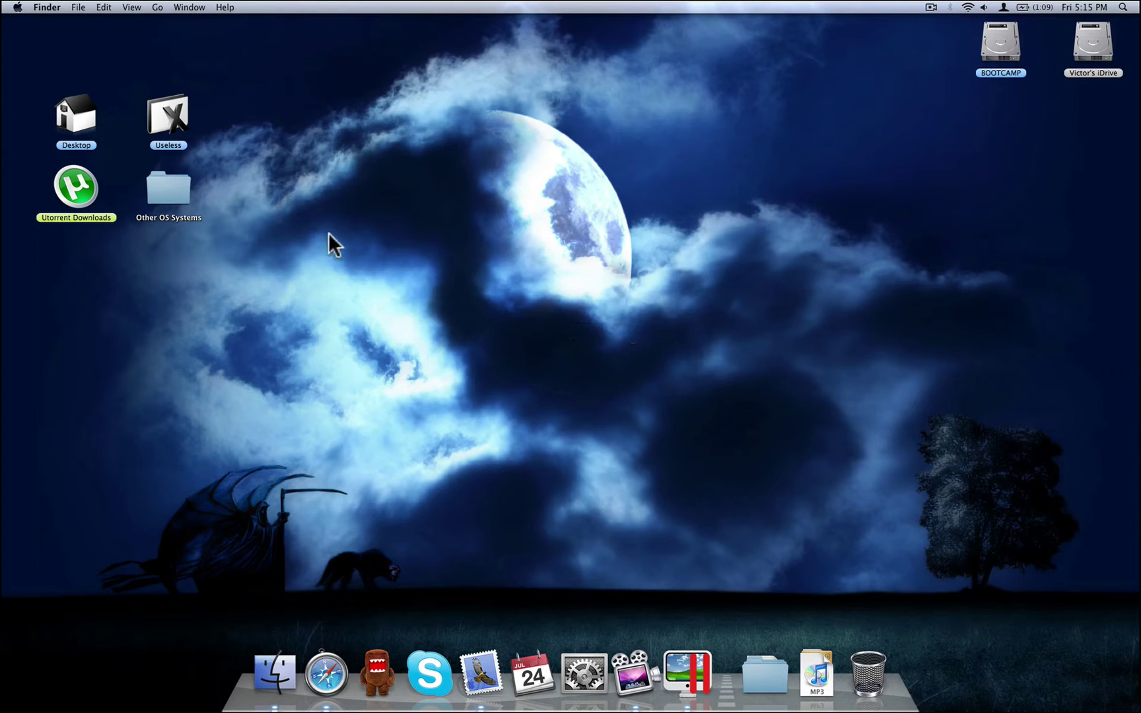
Open Other OS Systems and start the Windows 7 (experimental) virtual machine
{"action": "double_click", "coordinate": [183, 187]}
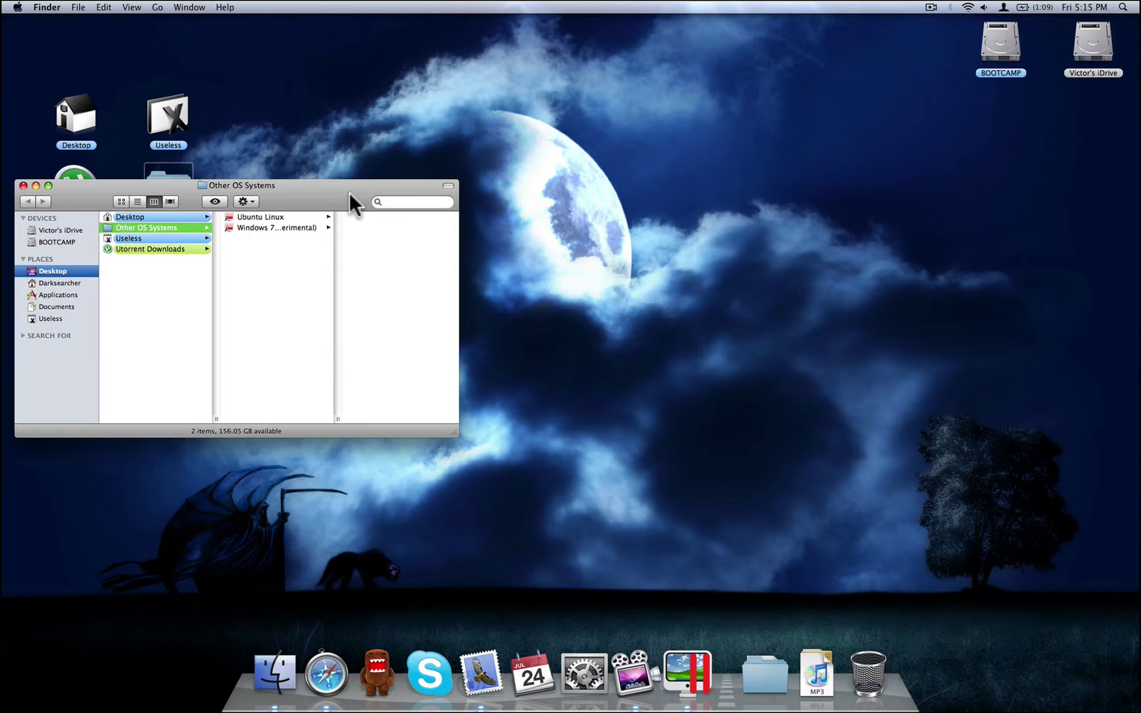
{"action": "double_click", "coordinate": [276, 226]}
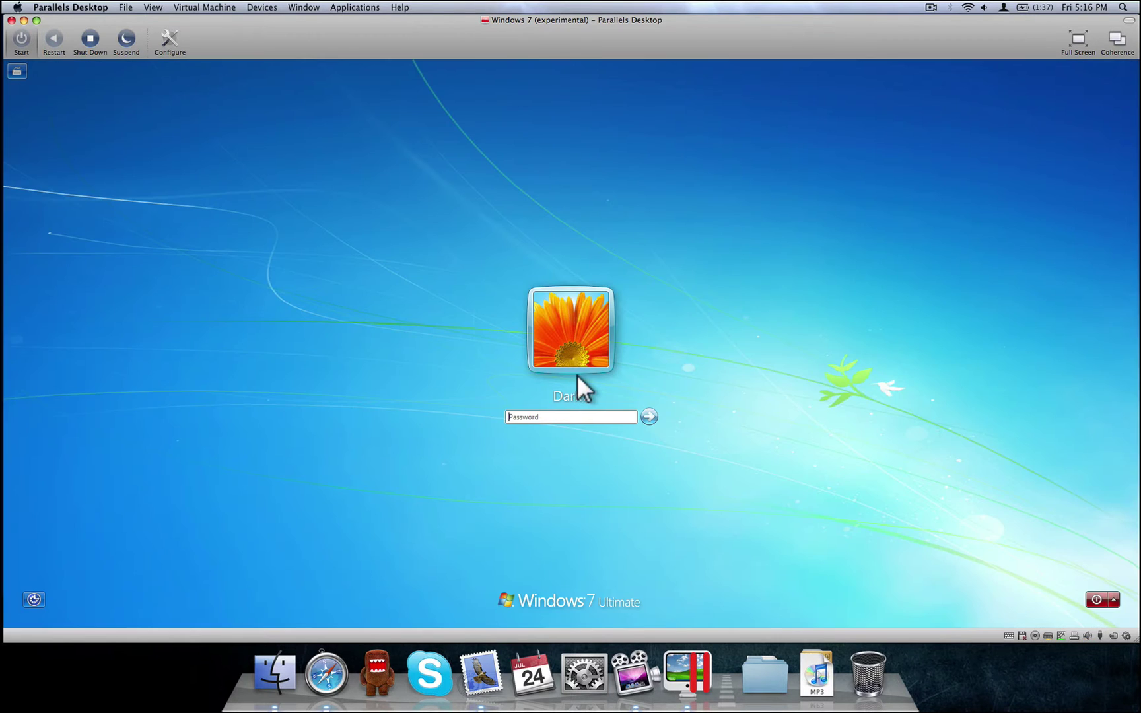
Enter the Windows account password at the login screen and submit it
{"action": "left_click", "coordinate": [565, 417]}
{"action": "type", "text": "******"}
{"action": "key", "text": "Return"}
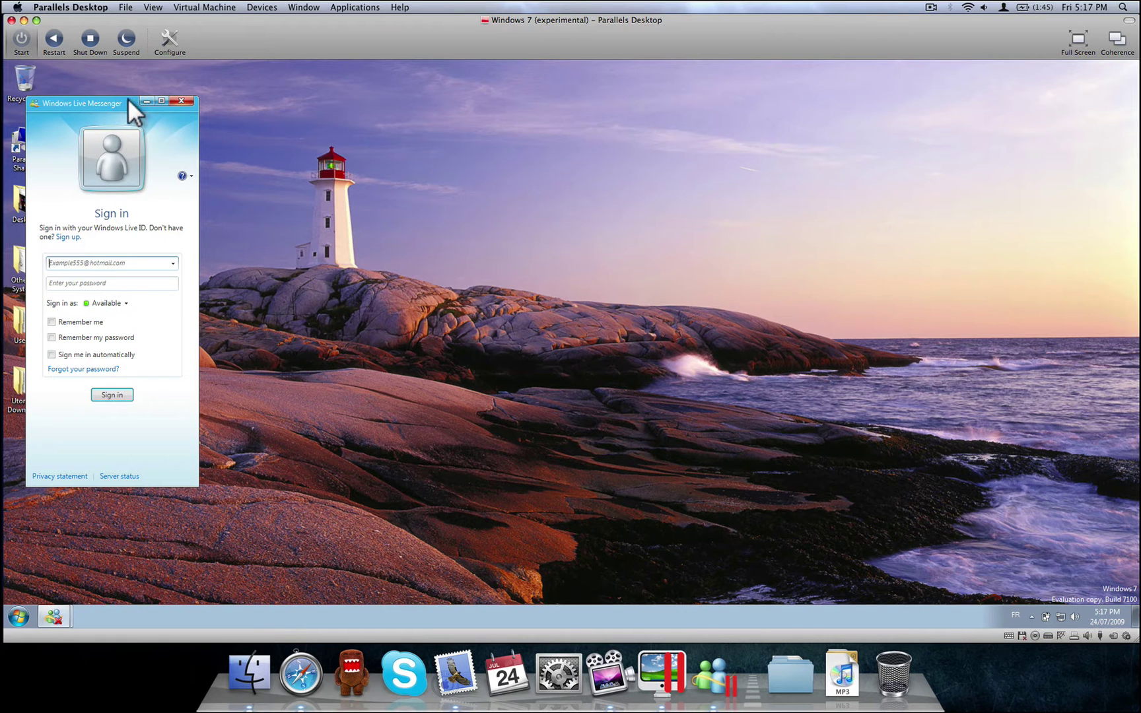
Move and close the Messenger sign-in window, then close Messenger from its taskbar button
{"action": "left_click_drag", "start_coordinate": [120, 105], "coordinate": [453, 106]}
{"action": "left_click", "coordinate": [515, 103]}
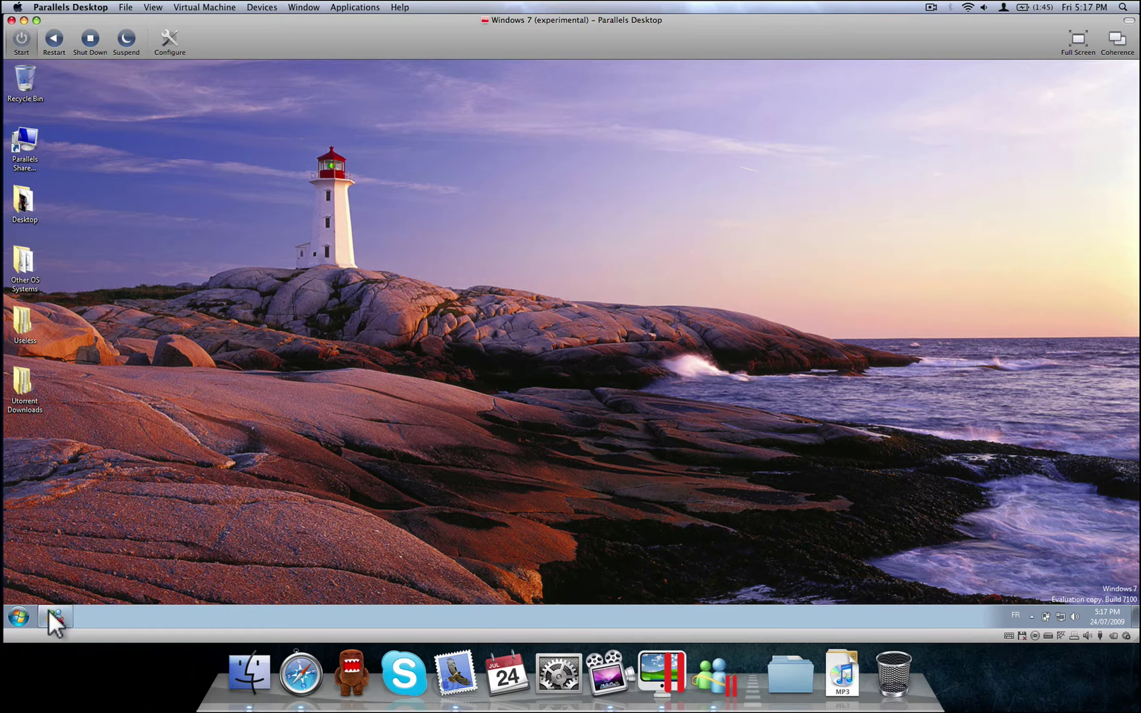
{"action": "right_click", "coordinate": [49, 613]}
{"action": "left_click", "coordinate": [81, 590]}
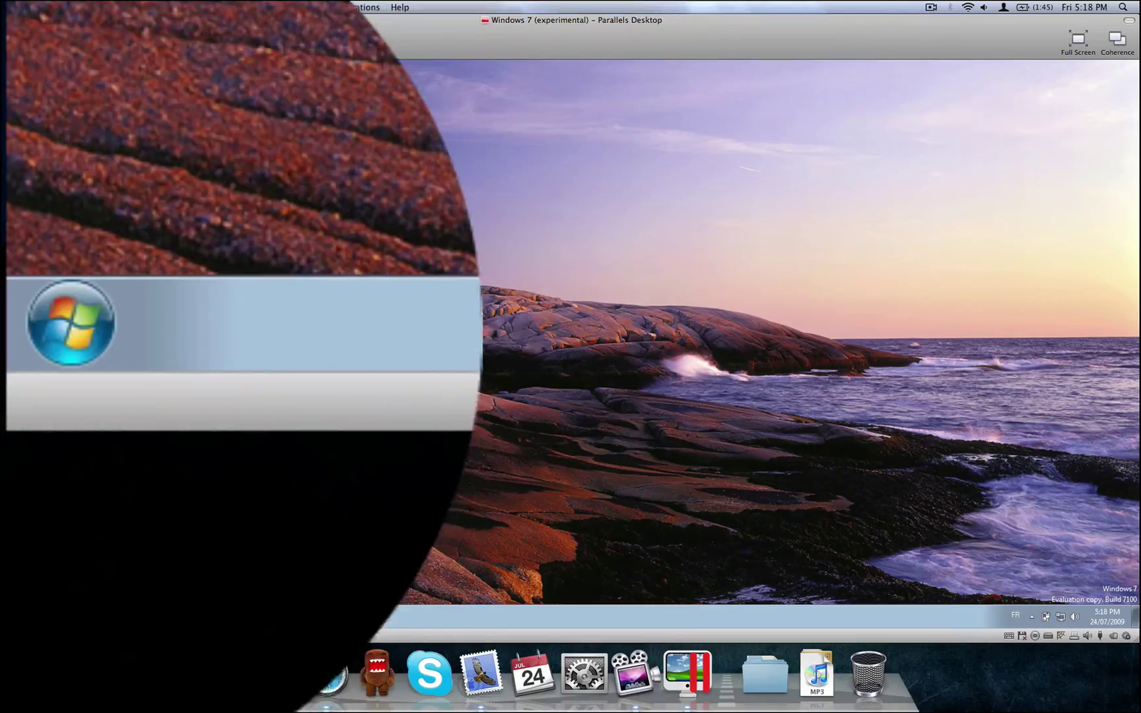
Launch Paint and then Safari from the Windows Start menu
{"action": "left_click", "coordinate": [17, 617]}
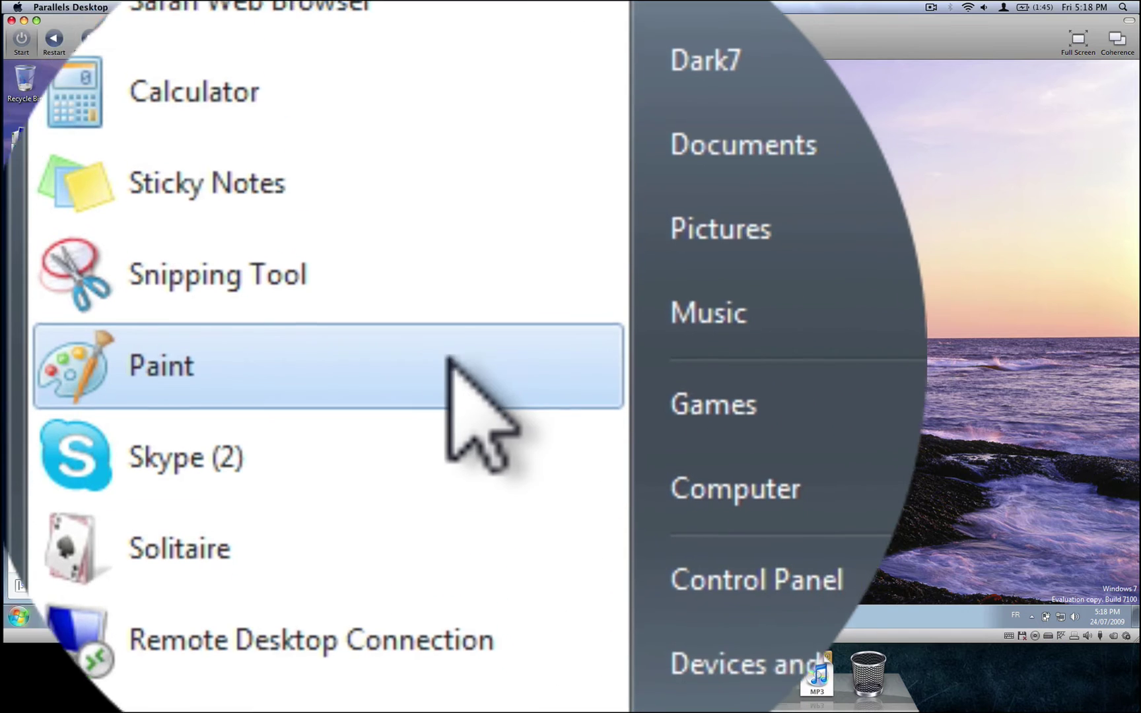
{"action": "left_click", "coordinate": [162, 74]}
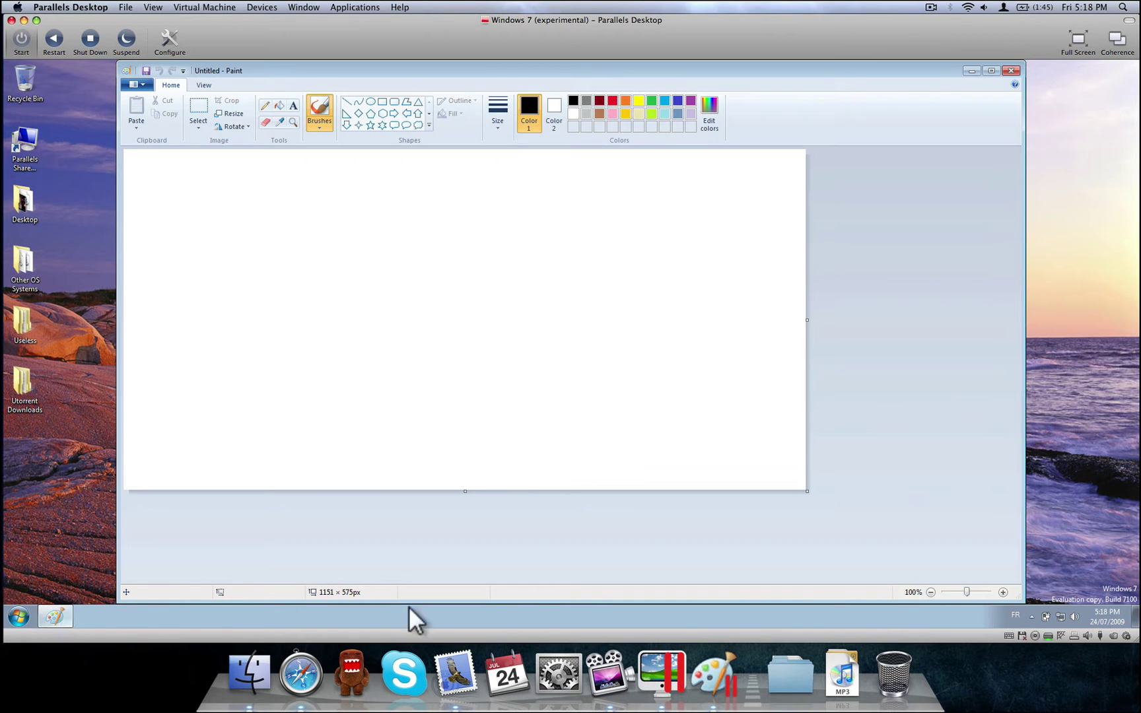
{"action": "left_click", "coordinate": [19, 617]}
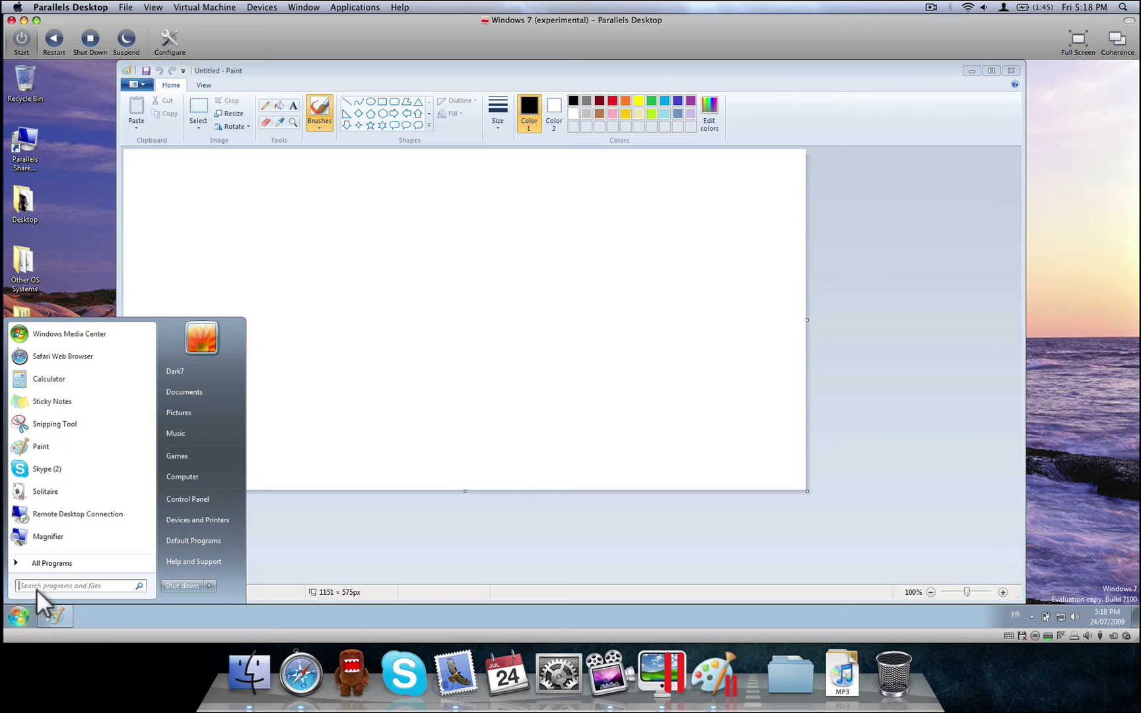
{"action": "left_click", "coordinate": [73, 377]}
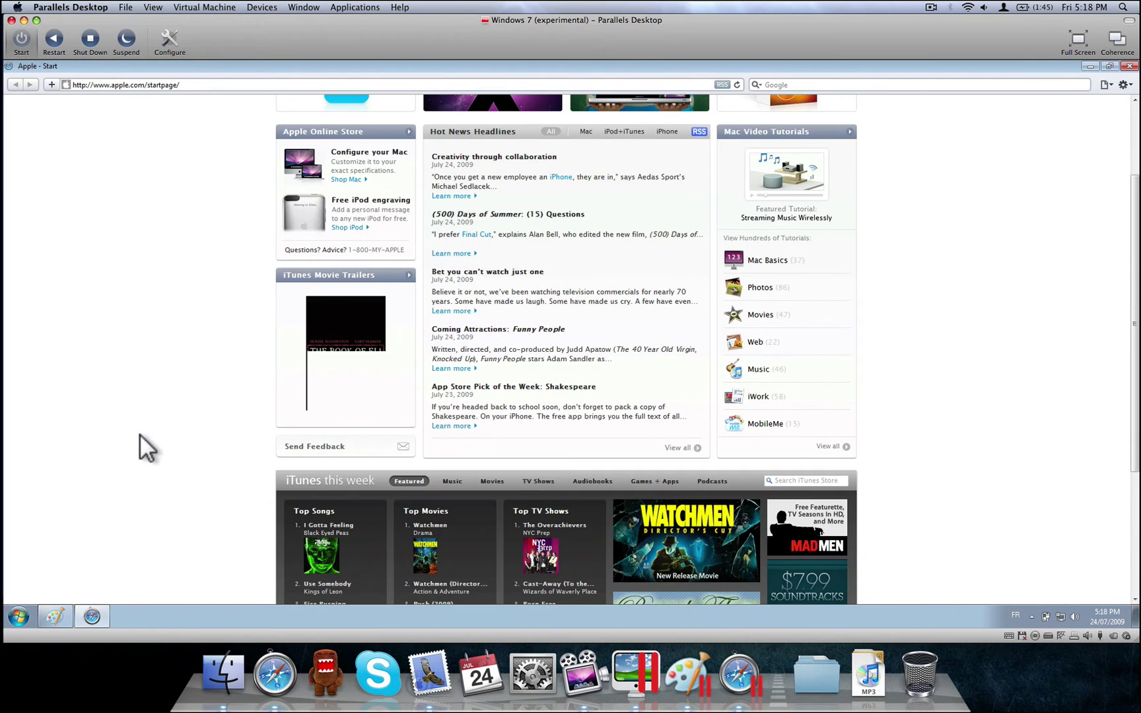
{"action": "scroll", "coordinate": [140, 433], "scroll_direction": "up", "scroll_amount": 4}
Pin Safari to the Windows taskbar
{"action": "right_click", "coordinate": [95, 613]}
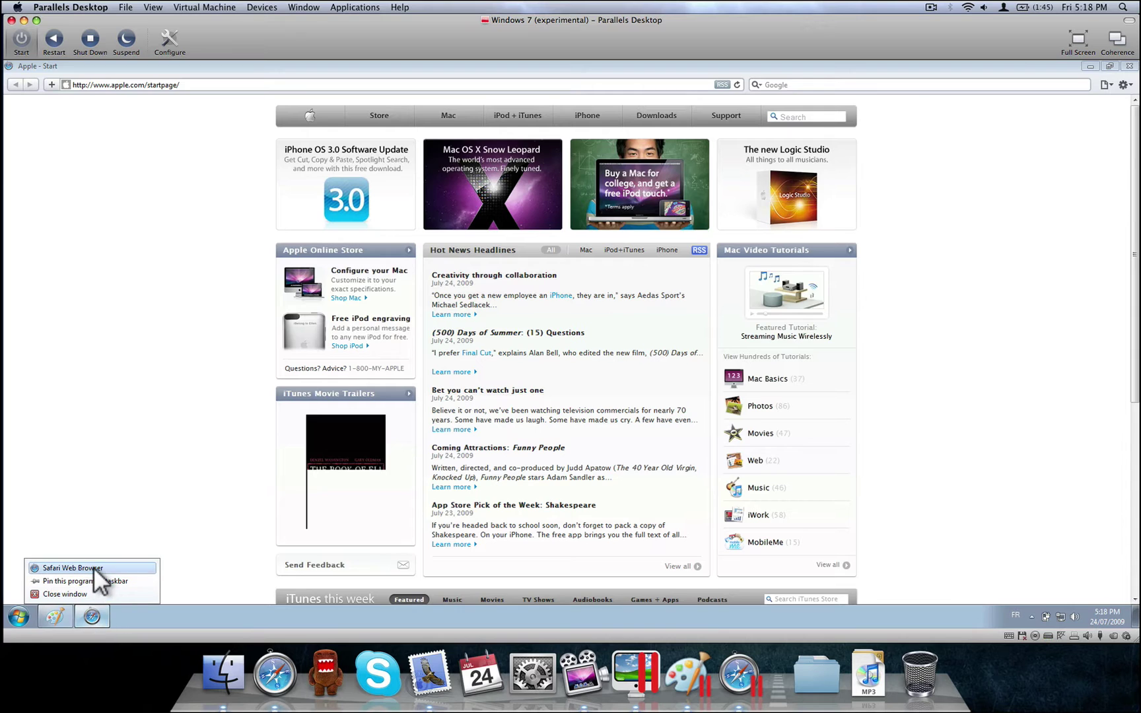
{"action": "left_click", "coordinate": [64, 582]}
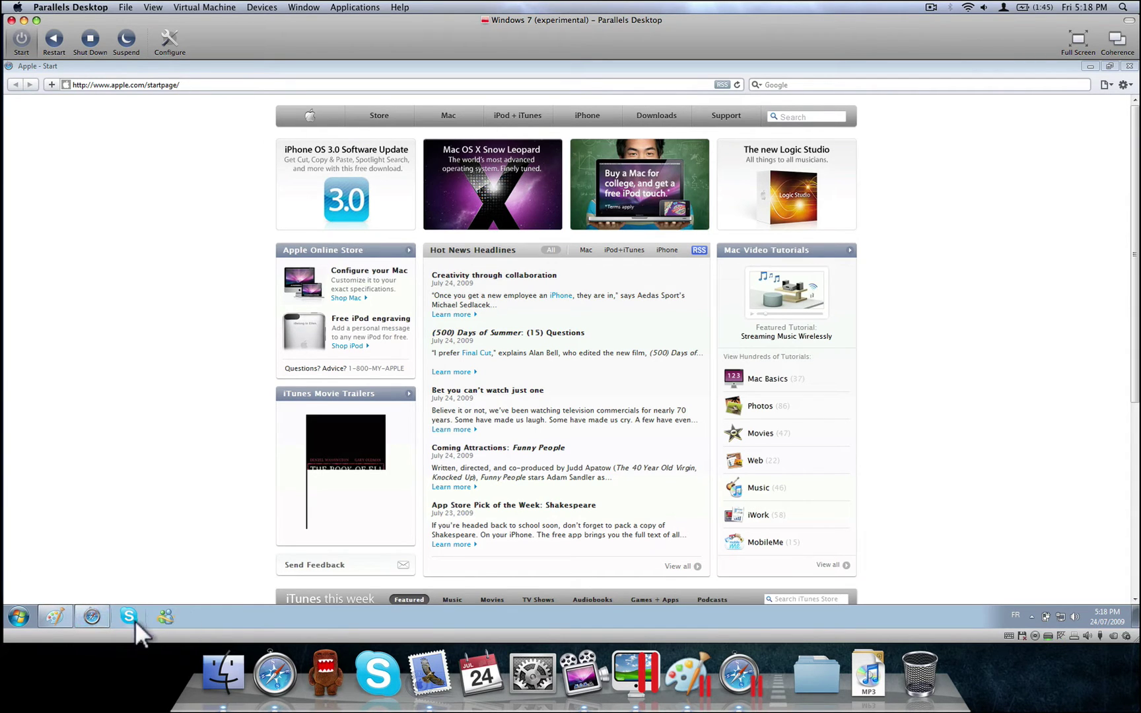
{"action": "right_click", "coordinate": [378, 672]}
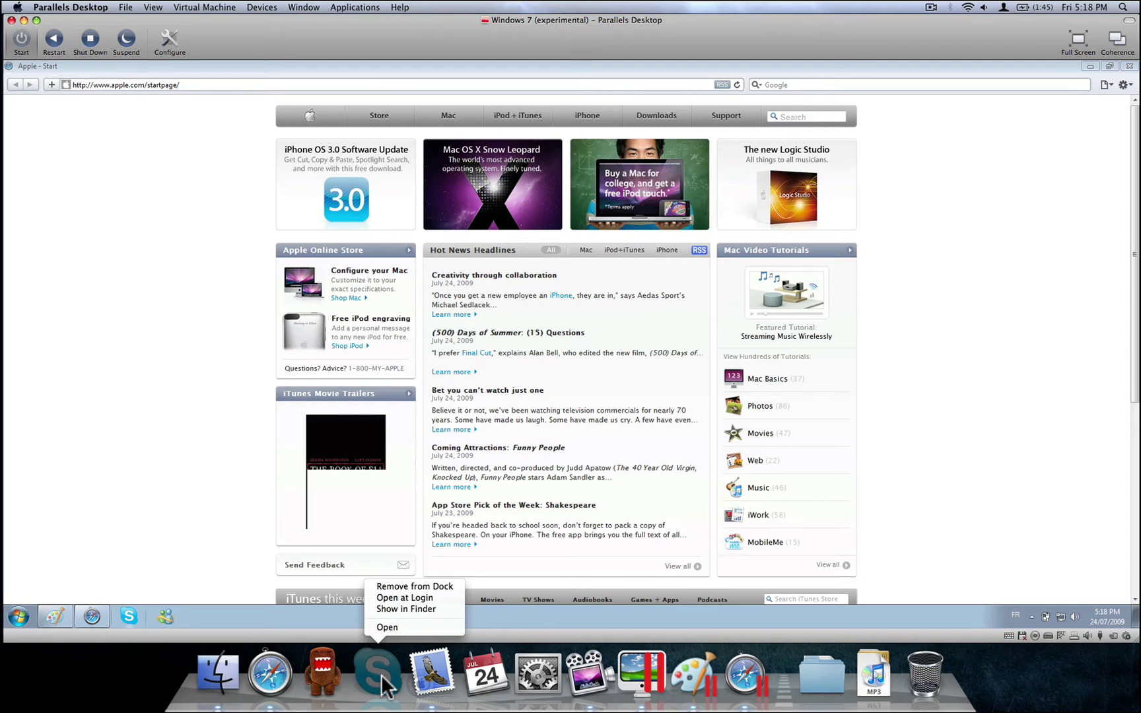
{"action": "left_click", "coordinate": [138, 460]}
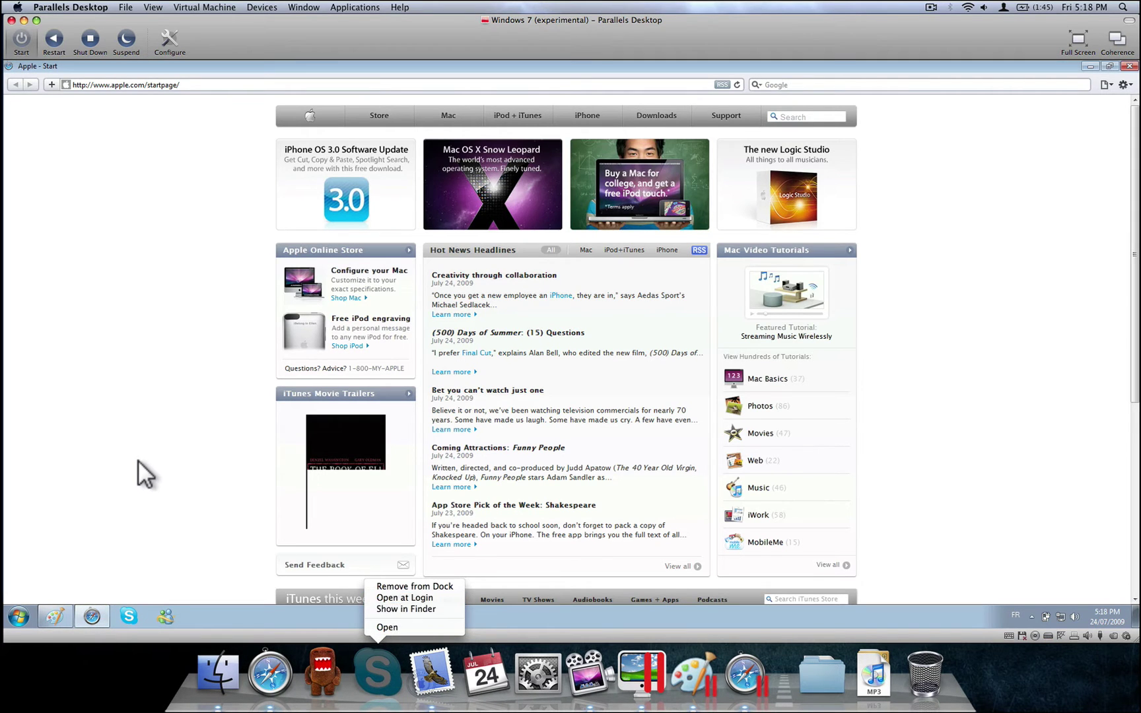
{"action": "scroll", "coordinate": [134, 528], "scroll_direction": "down", "scroll_amount": 3}
{"action": "scroll", "coordinate": [77, 609], "scroll_direction": "up", "scroll_amount": 2}
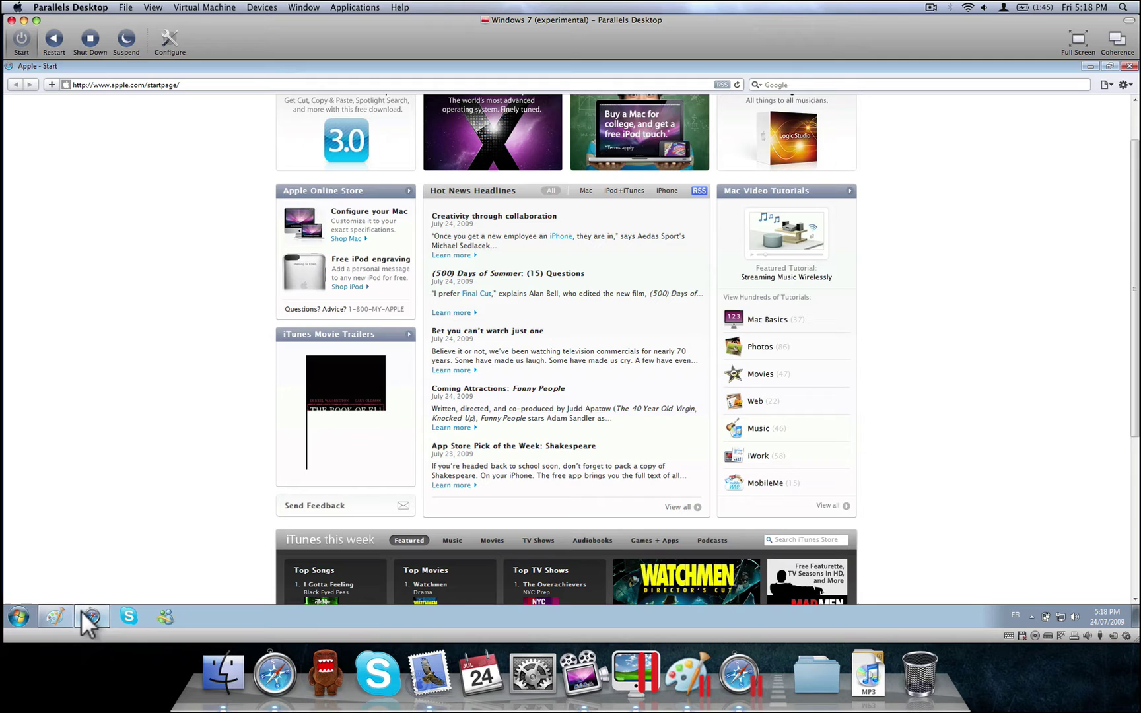
Open another Safari window, then close Safari's window from its taskbar button
{"action": "right_click", "coordinate": [86, 608]}
{"action": "left_click", "coordinate": [73, 568]}
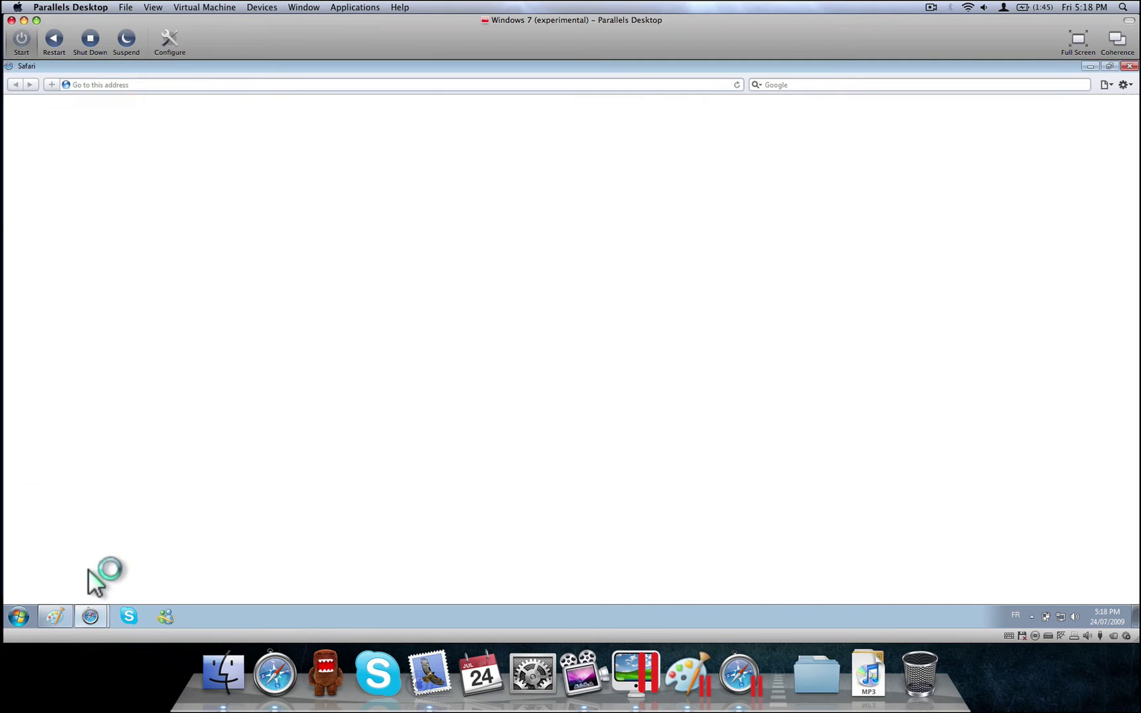
{"action": "scroll", "coordinate": [61, 619], "scroll_direction": "up", "scroll_amount": 2}
{"action": "right_click", "coordinate": [63, 619]}
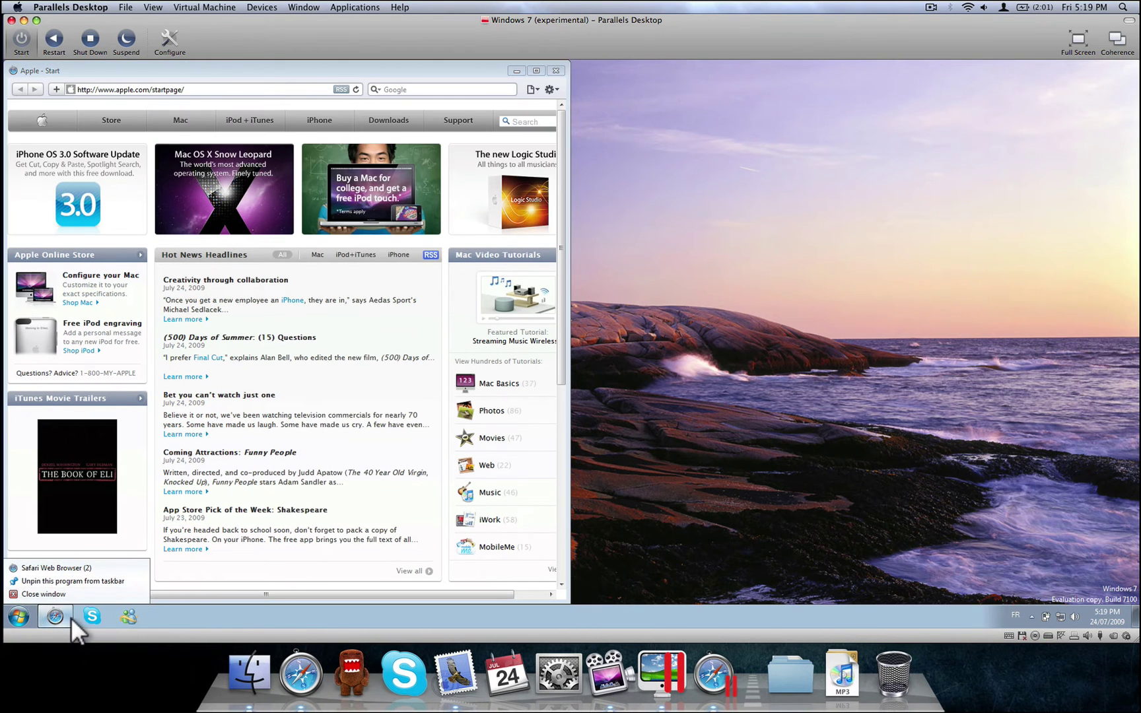
{"action": "left_click", "coordinate": [52, 594]}
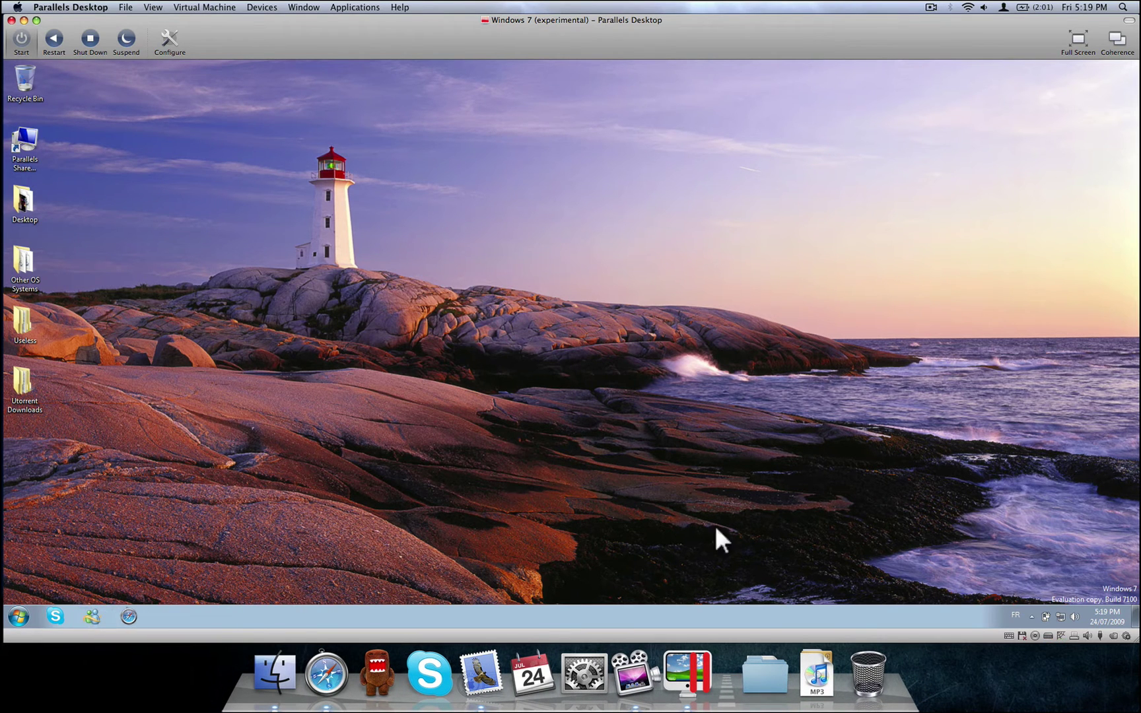
Open and move Safari, toggle Show desktop twice, close Safari, and open the Start menu
{"action": "left_click", "coordinate": [120, 611]}
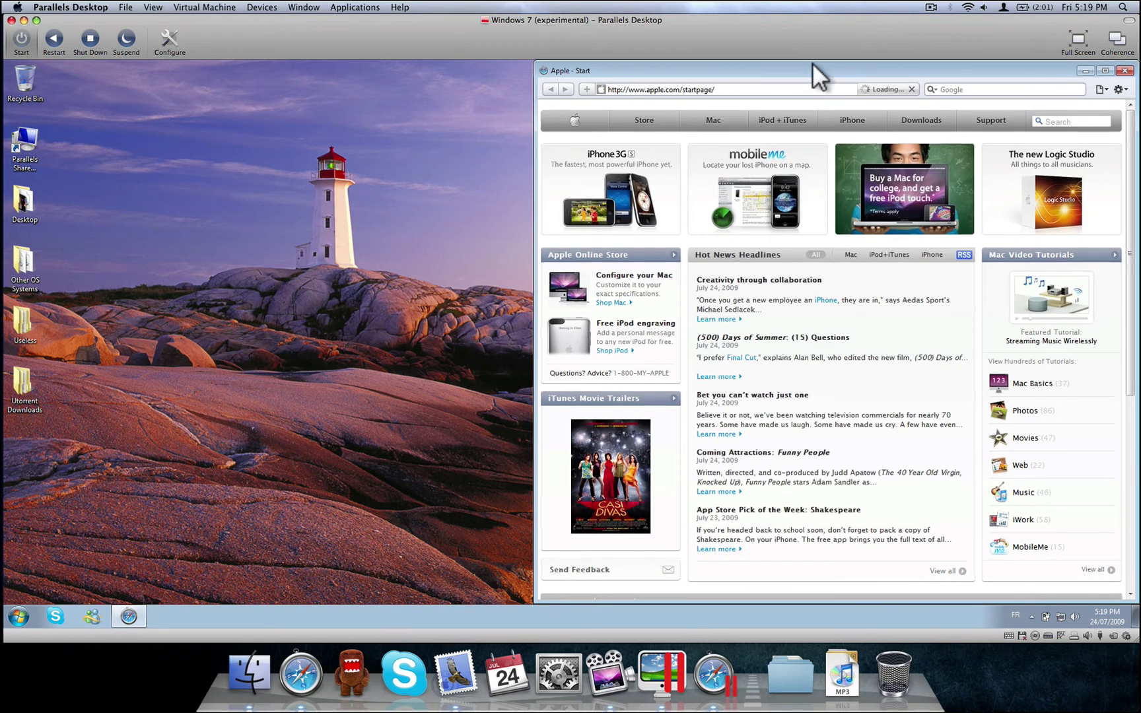
{"action": "left_click_drag", "start_coordinate": [812, 69], "coordinate": [578, 61]}
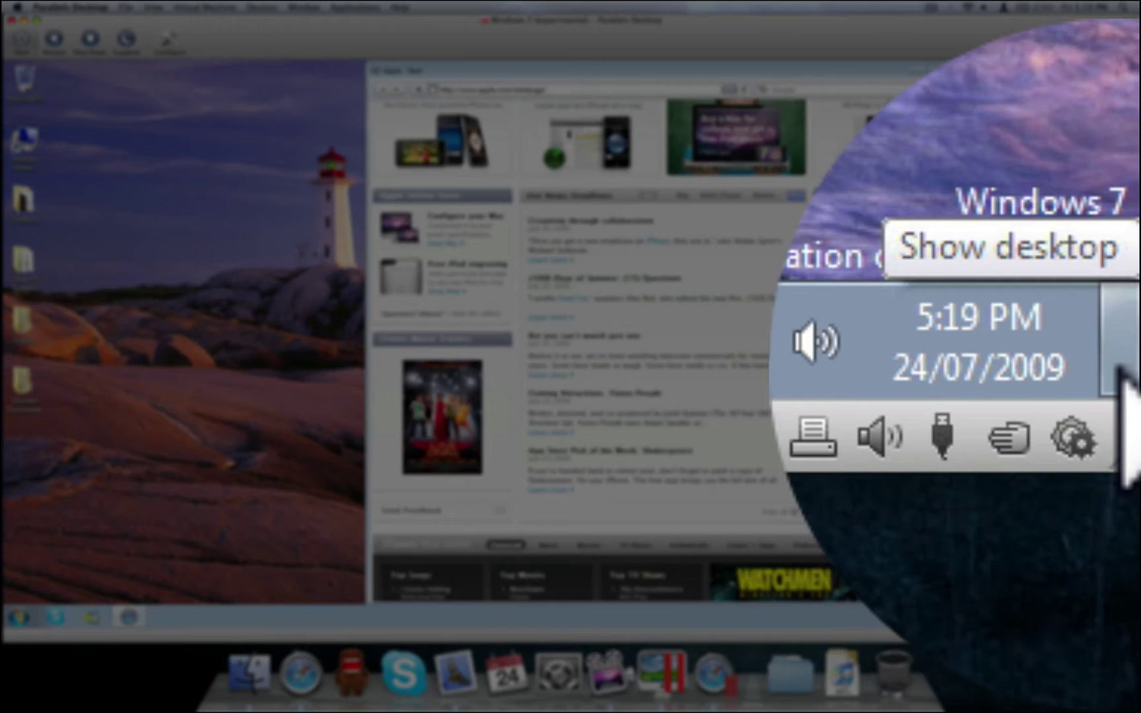
{"action": "left_click", "coordinate": [1137, 624]}
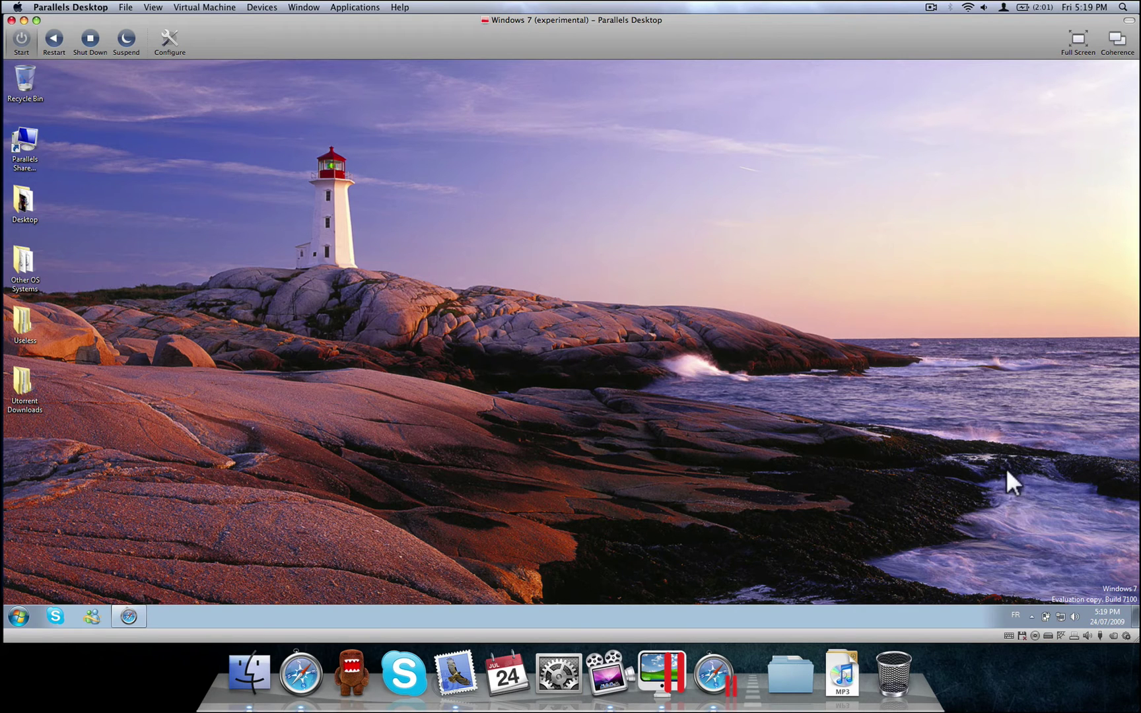
{"action": "left_click", "coordinate": [1137, 624]}
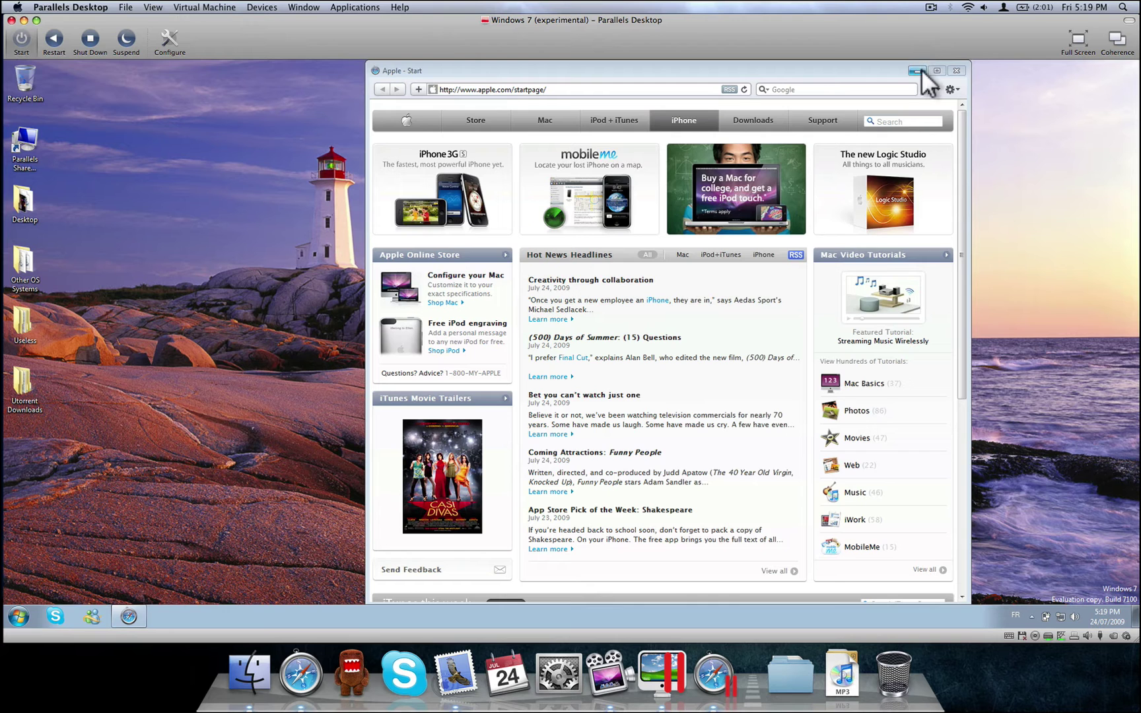
{"action": "left_click", "coordinate": [957, 71]}
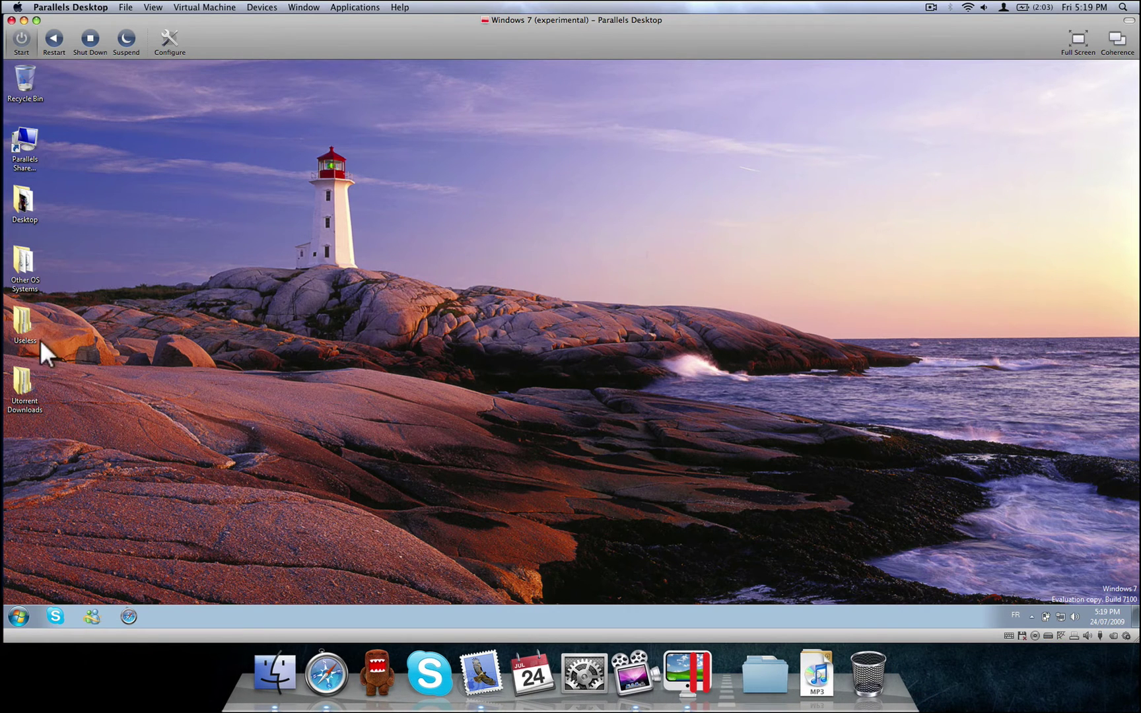
{"action": "left_click", "coordinate": [12, 623]}
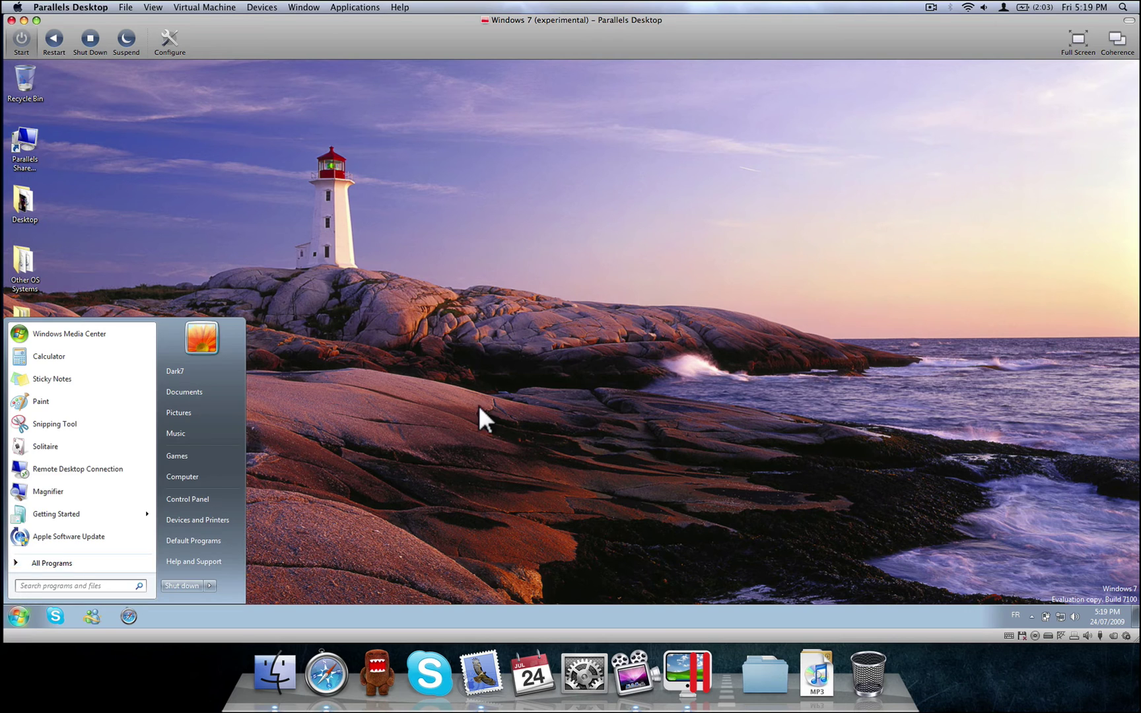
Close the Start menu and switch the VM to Coherence mode, dismissing the notice
{"action": "left_click", "coordinate": [619, 347]}
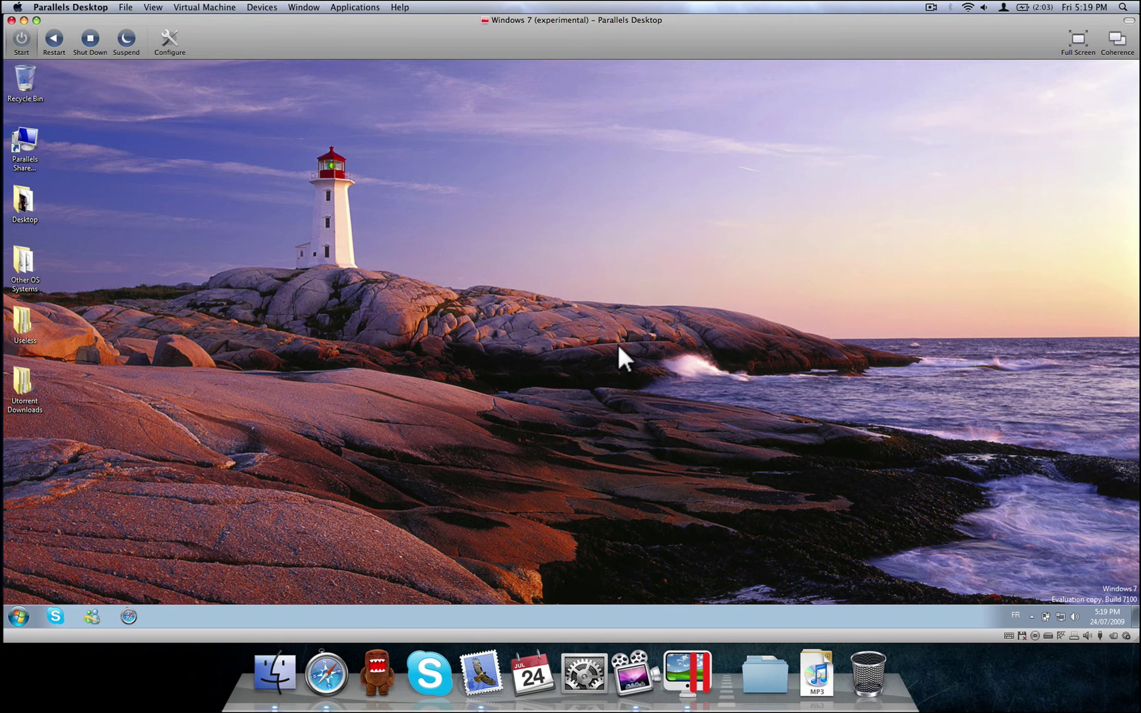
{"action": "left_click", "coordinate": [1118, 41]}
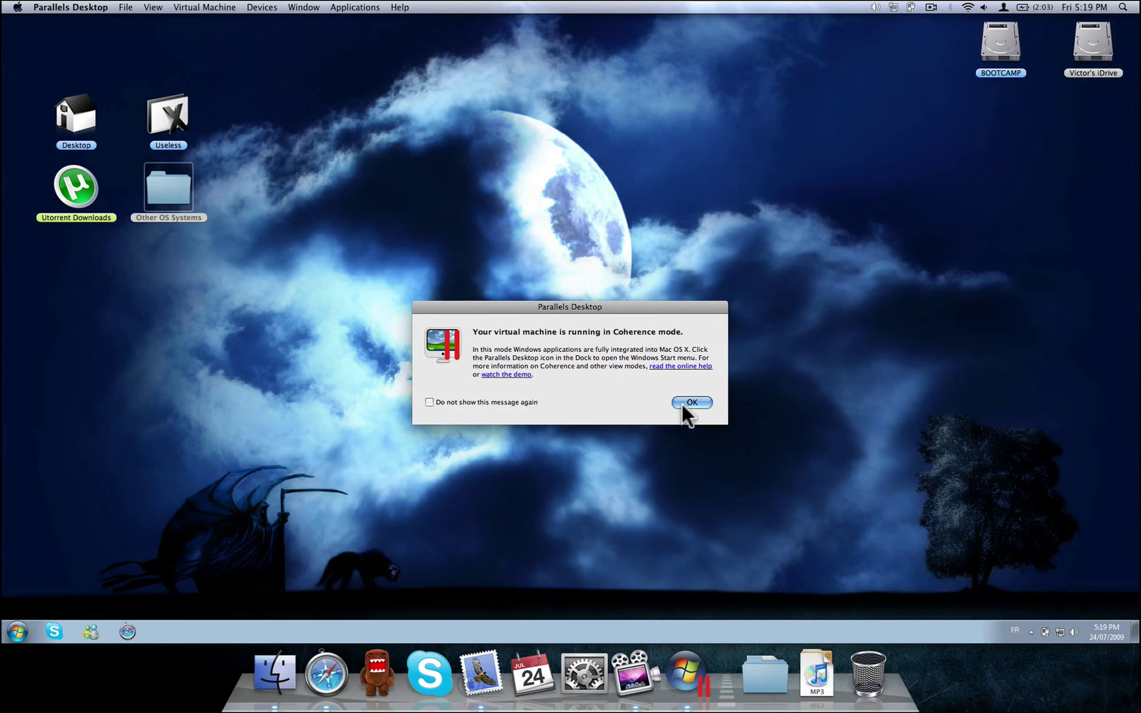
{"action": "left_click", "coordinate": [692, 402]}
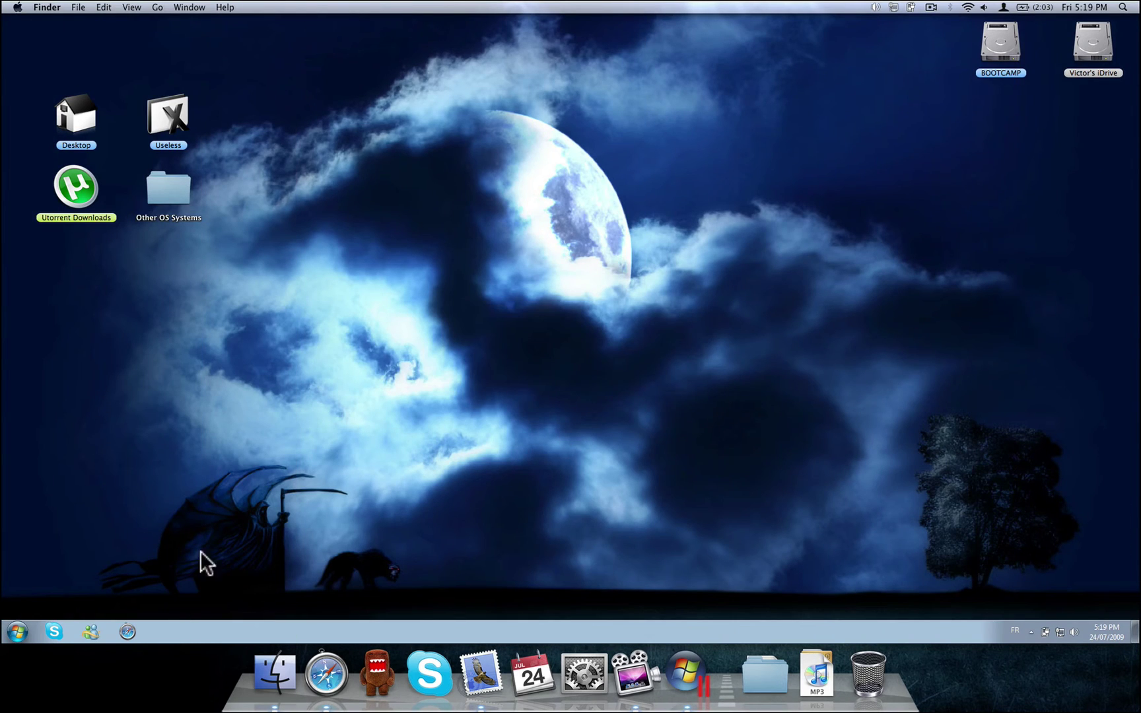
Cycle through the Mac Spaces with Ctrl+arrow keys, ending on the original space
{"action": "key", "text": "ctrl+Down"}
{"action": "key", "text": "ctrl+Left"}
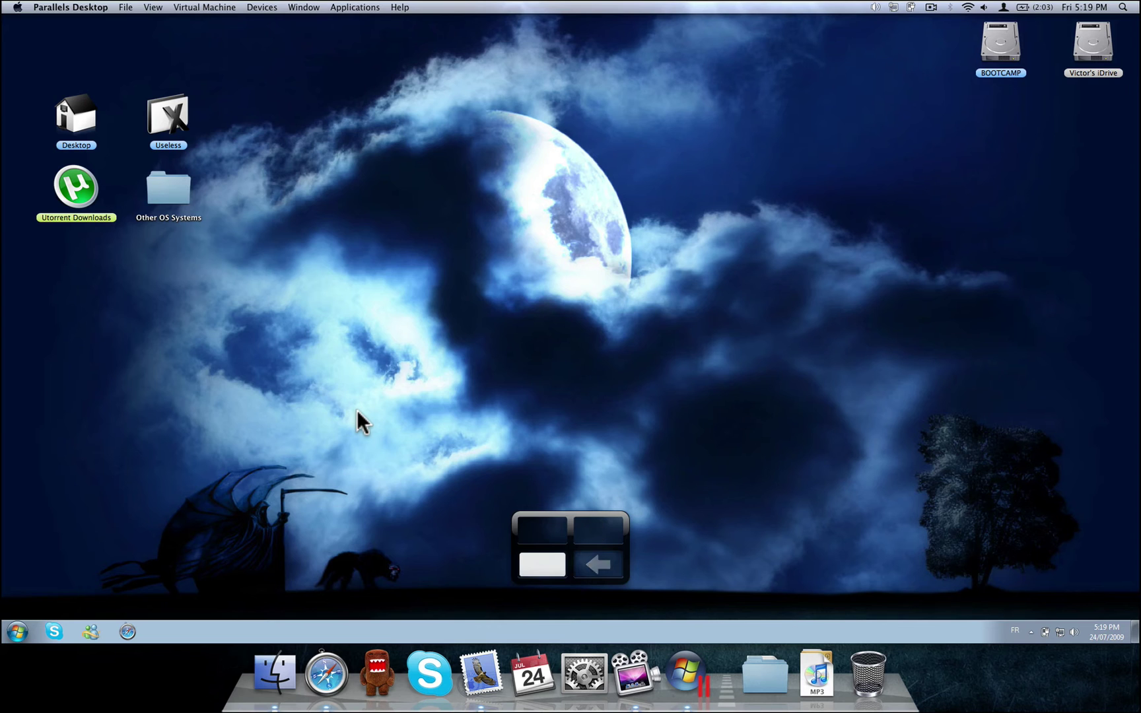
{"action": "key", "text": "ctrl+Up"}
{"action": "key", "text": "ctrl+Right"}
{"action": "key", "text": "ctrl+Down"}
{"action": "key", "text": "ctrl+Left"}
{"action": "key", "text": "ctrl+Up"}
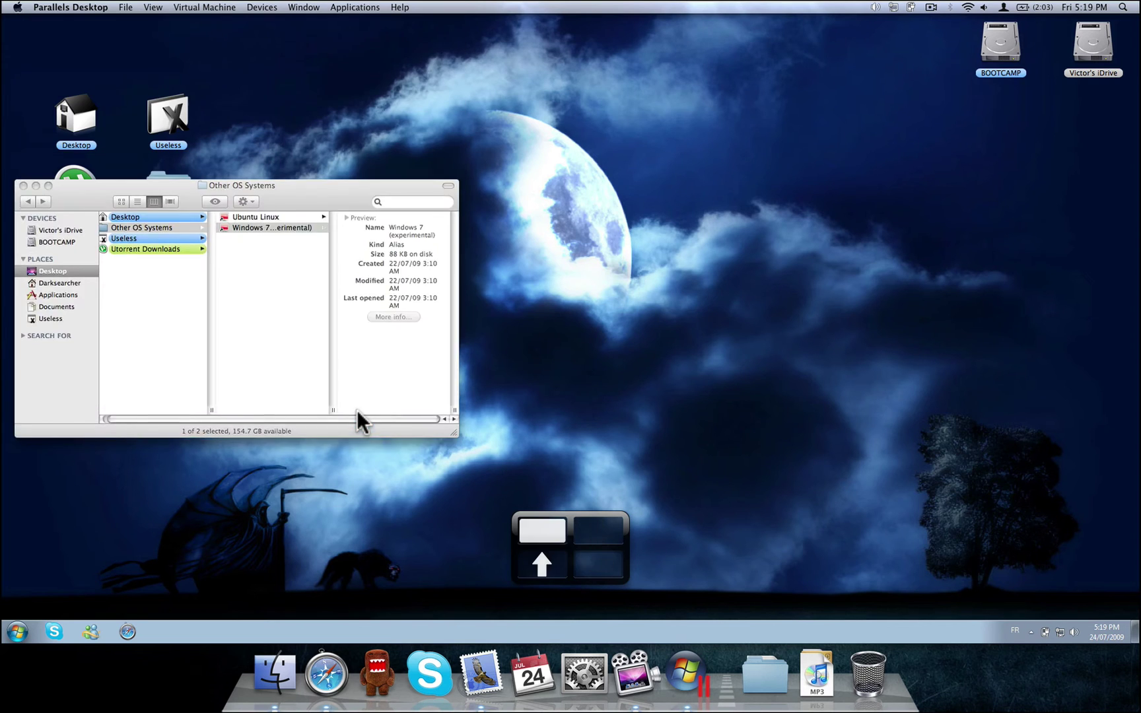
{"action": "key", "text": "ctrl+Right"}
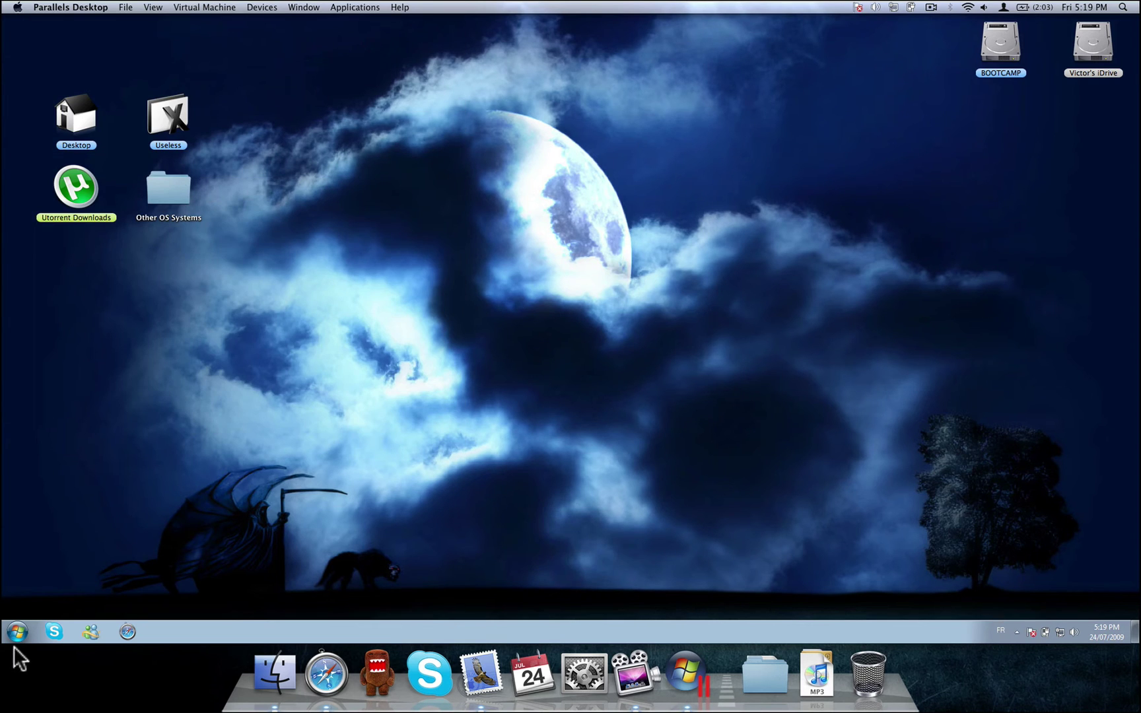
Launch Chess Titans from Start > All Programs > Games
{"action": "left_click", "coordinate": [17, 633]}
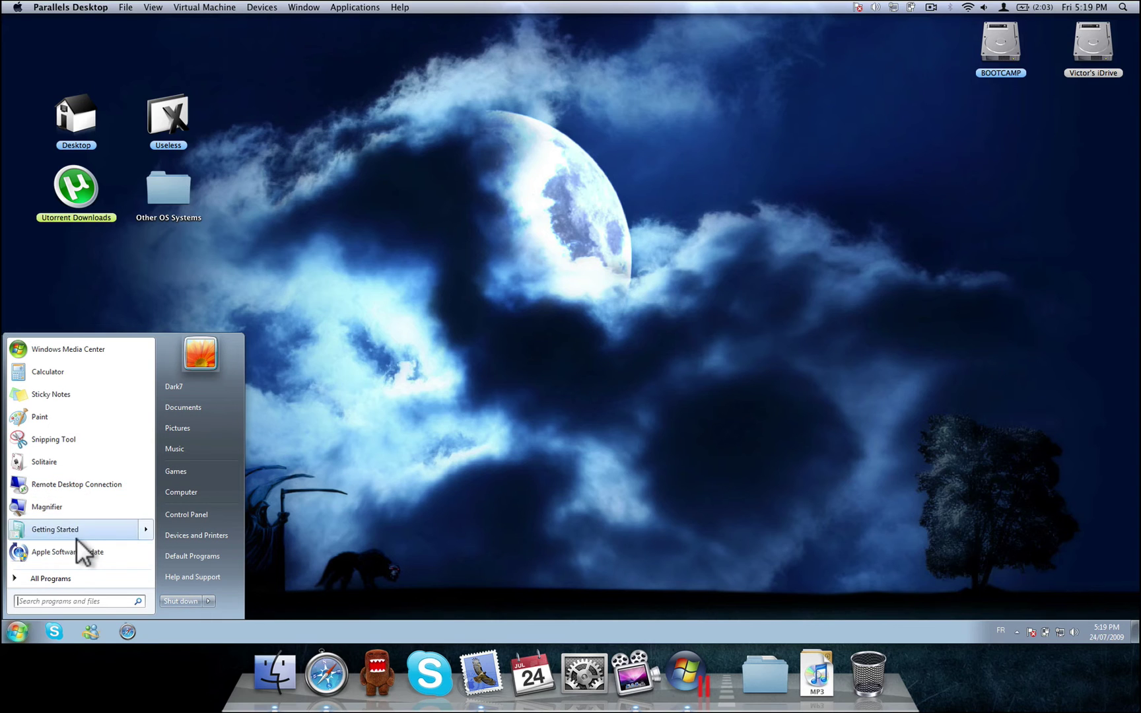
{"action": "left_click", "coordinate": [64, 578]}
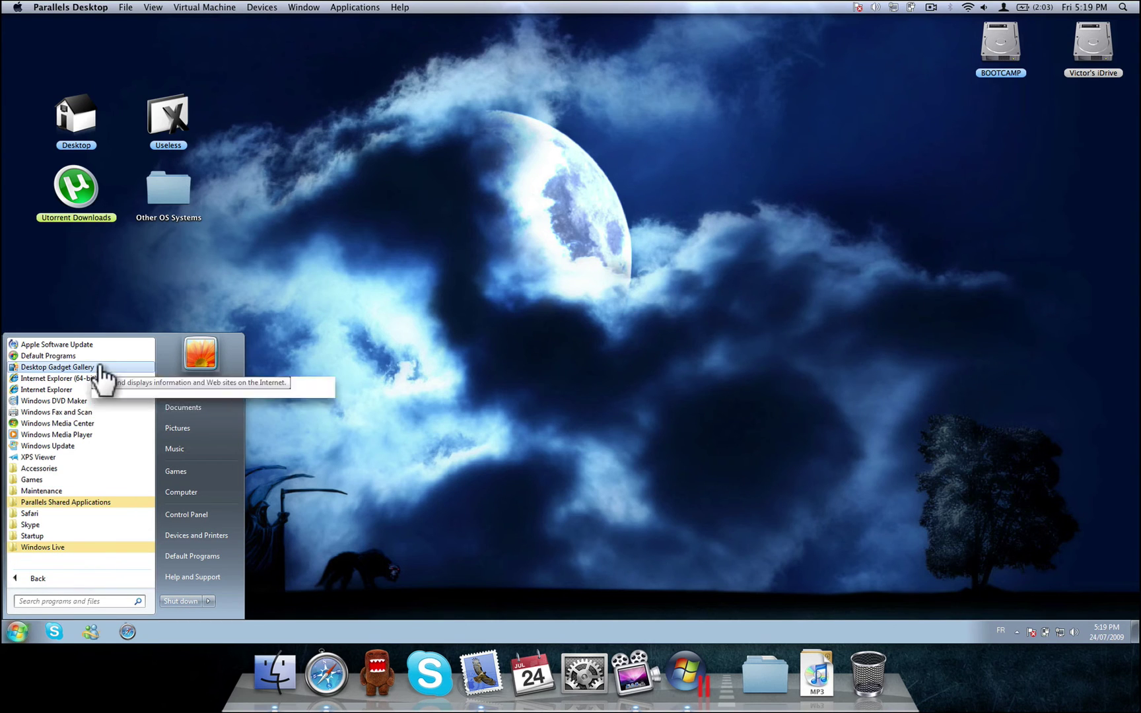
{"action": "left_click", "coordinate": [55, 478]}
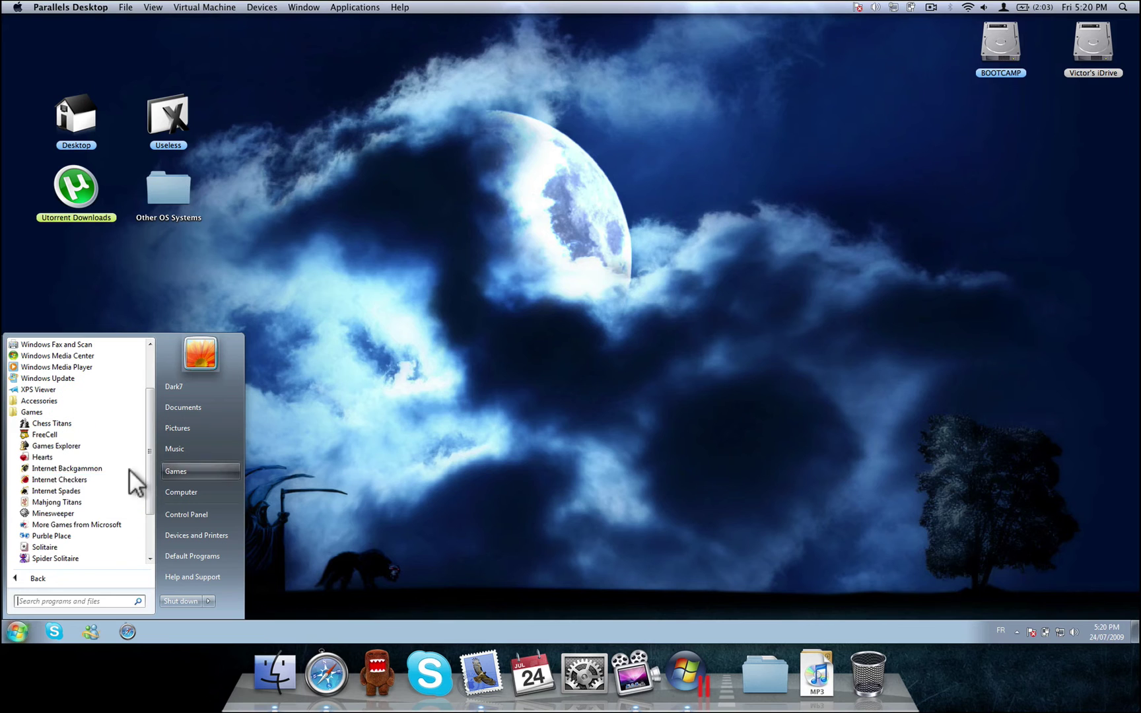
{"action": "left_click", "coordinate": [54, 425]}
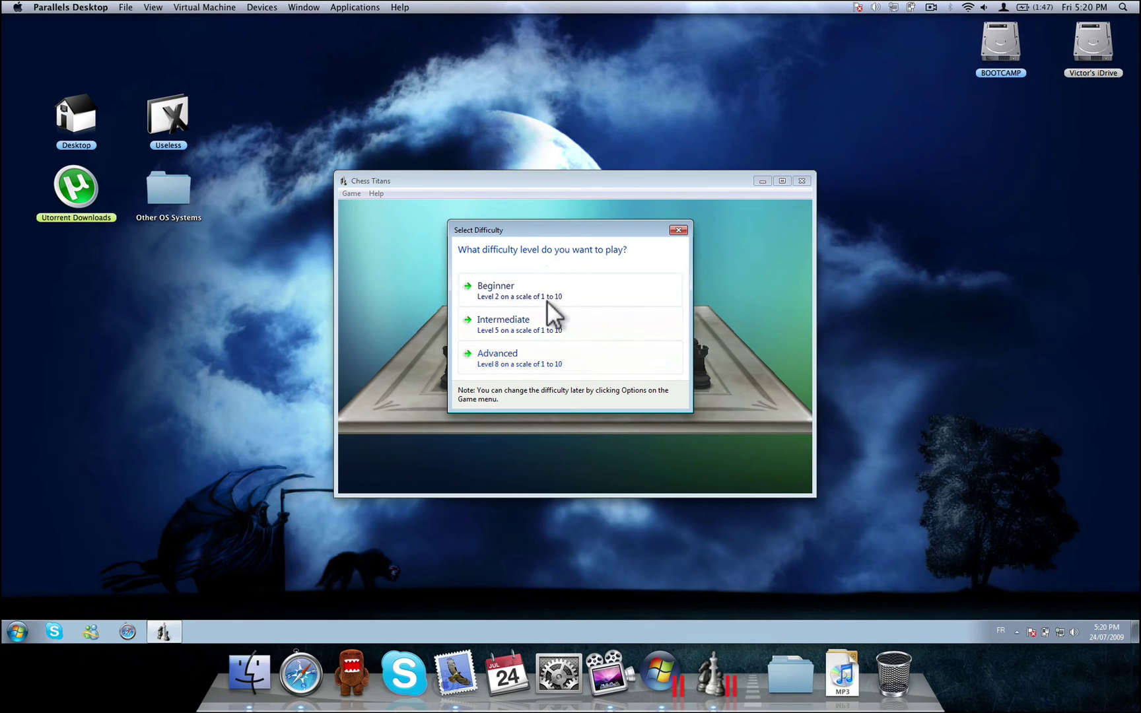
Start a Beginner chess game and reposition its window on the Mac desktop
{"action": "left_click", "coordinate": [547, 300]}
{"action": "left_click_drag", "start_coordinate": [573, 177], "coordinate": [463, 79]}
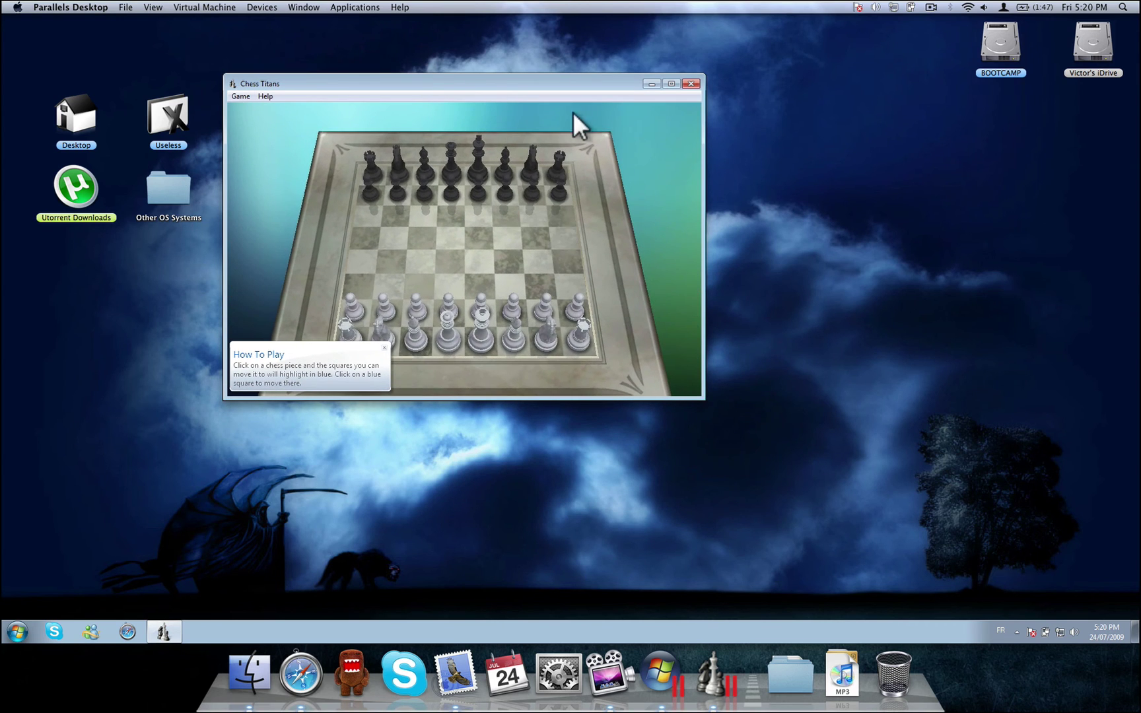
{"action": "left_click_drag", "start_coordinate": [587, 93], "coordinate": [691, 113]}
Maximize, restore, minimize to the Dock, reopen, and then quit Chess Titans
{"action": "key", "text": "super+Up"}
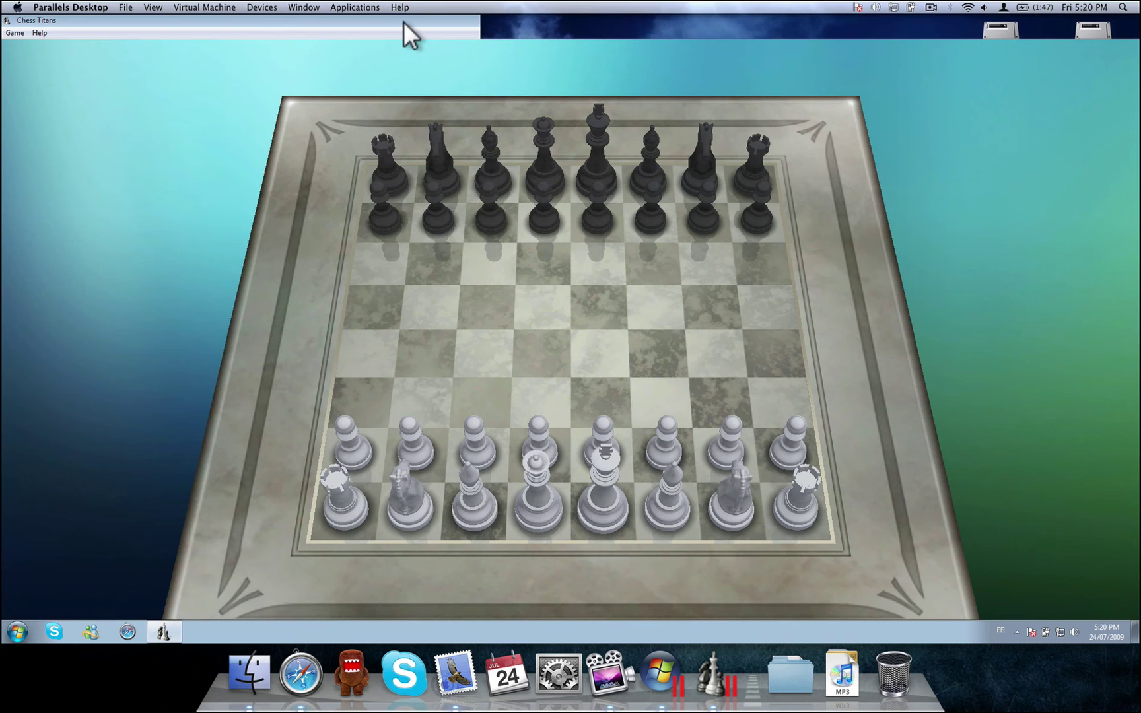
{"action": "double_click", "coordinate": [404, 21]}
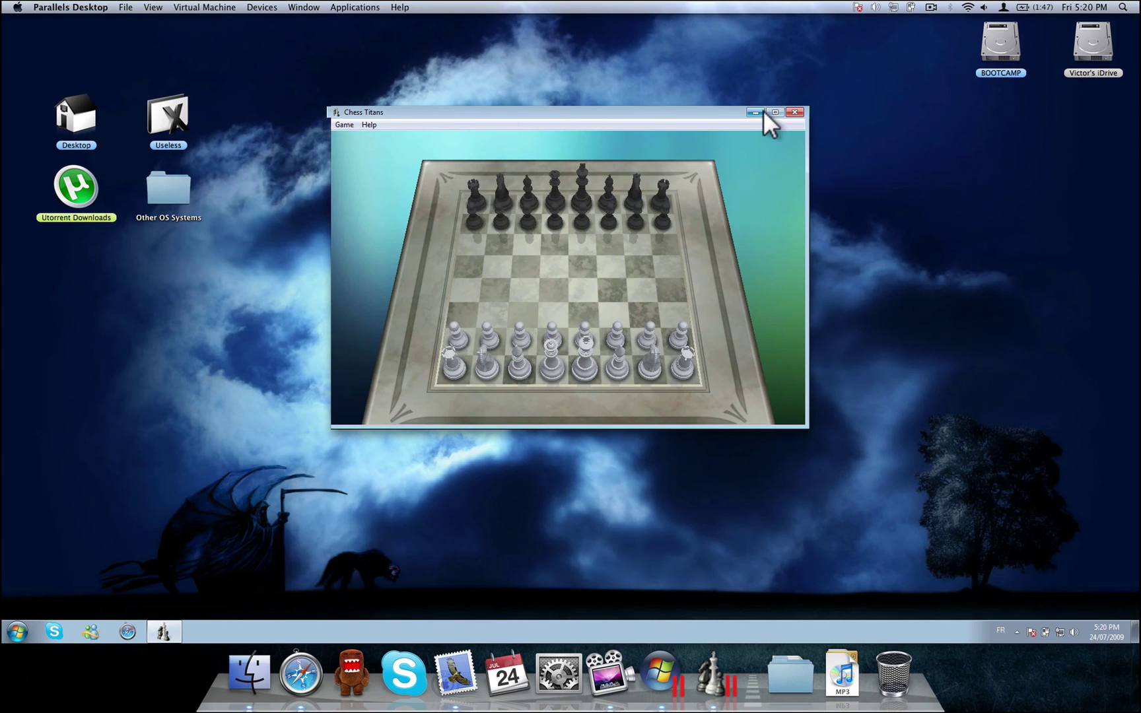
{"action": "left_click", "coordinate": [759, 112]}
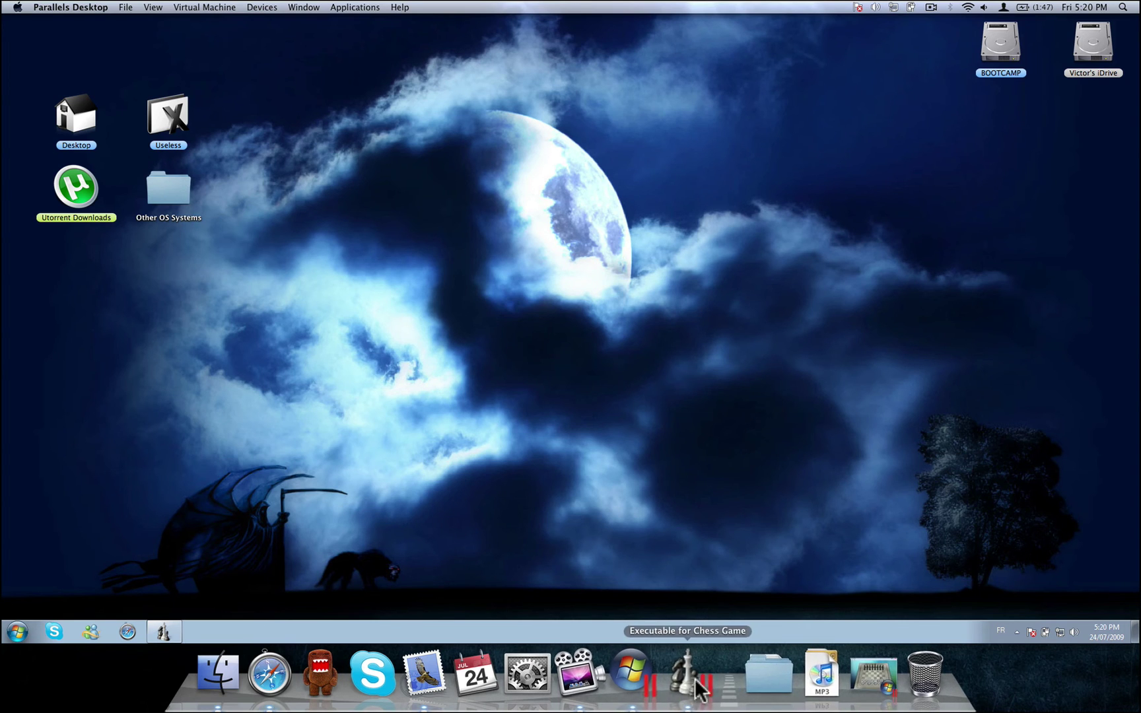
{"action": "left_click", "coordinate": [697, 686]}
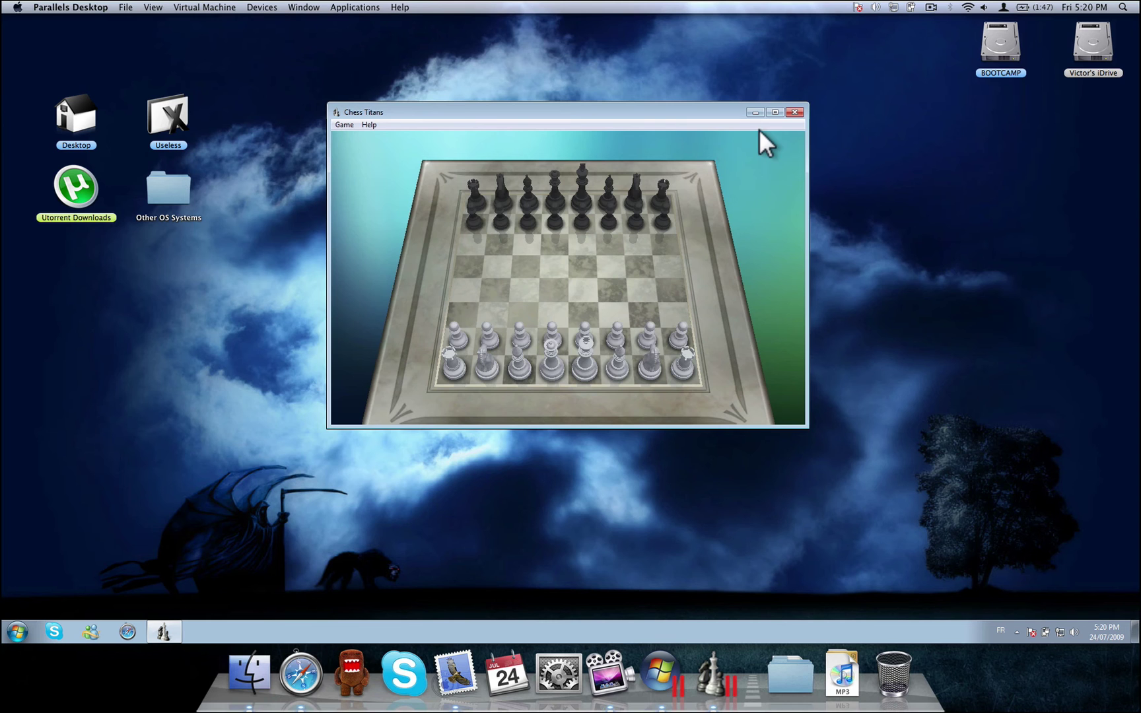
{"action": "left_click", "coordinate": [794, 111]}
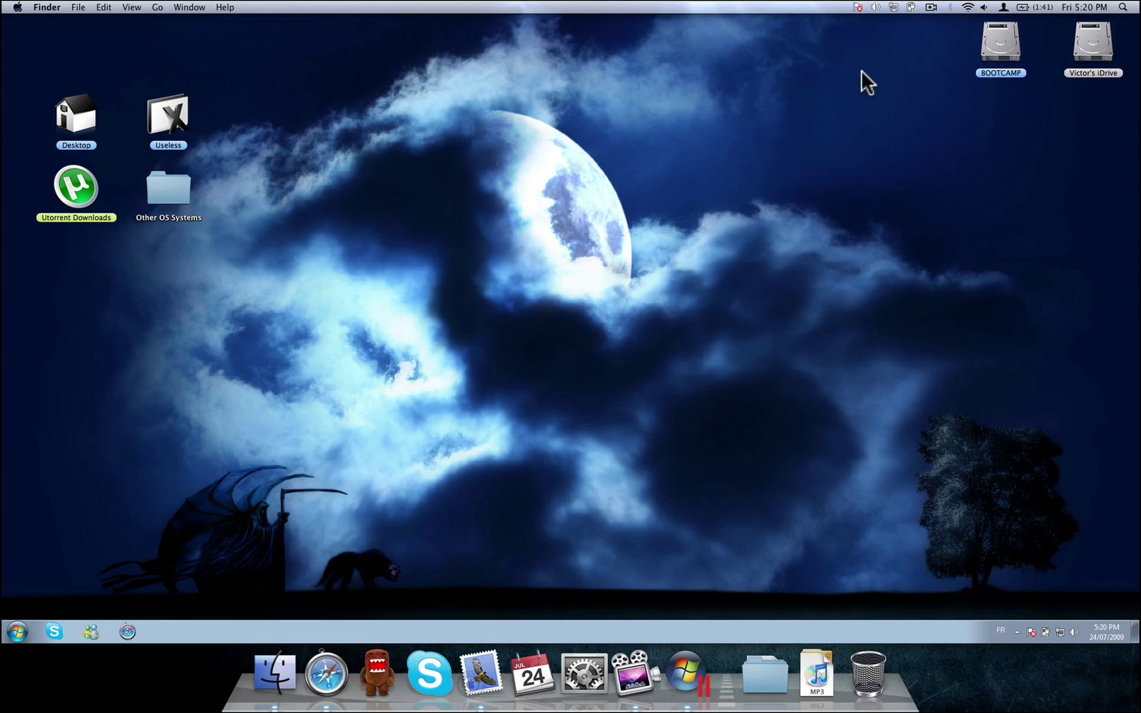
View and dismiss the Windows Action Center notification, then launch Magnifier from the Start menu
{"action": "left_click", "coordinate": [858, 7]}
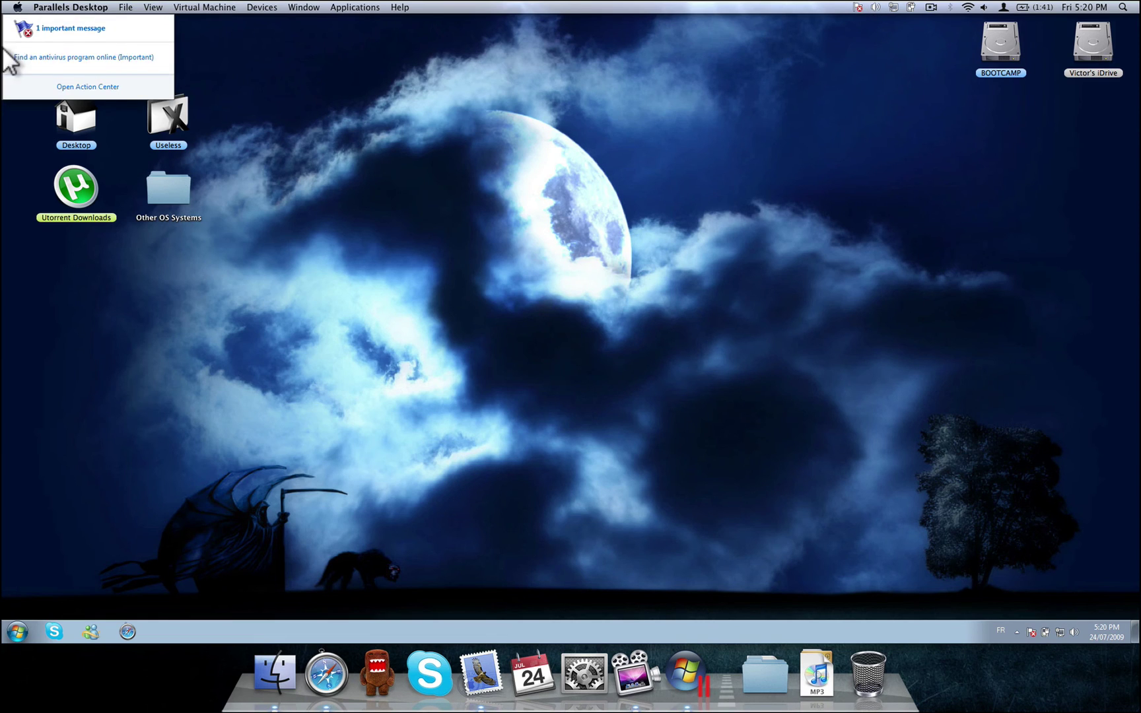
{"action": "left_click", "coordinate": [733, 78]}
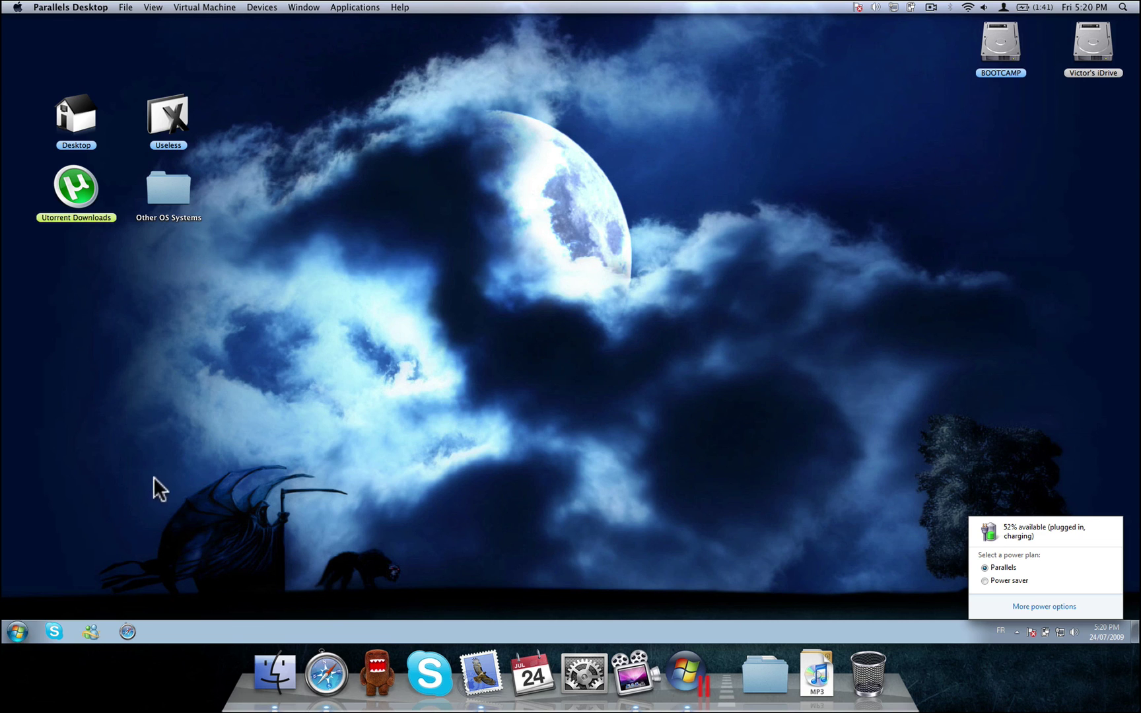
{"action": "left_click", "coordinate": [15, 634]}
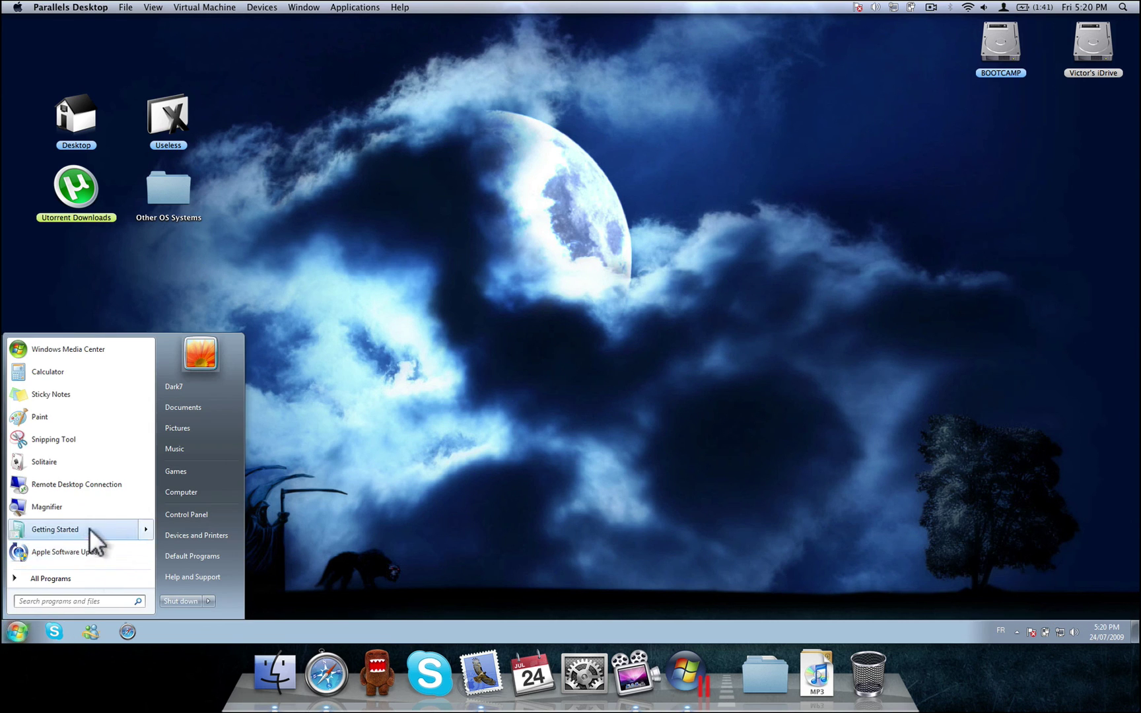
{"action": "left_click", "coordinate": [97, 507]}
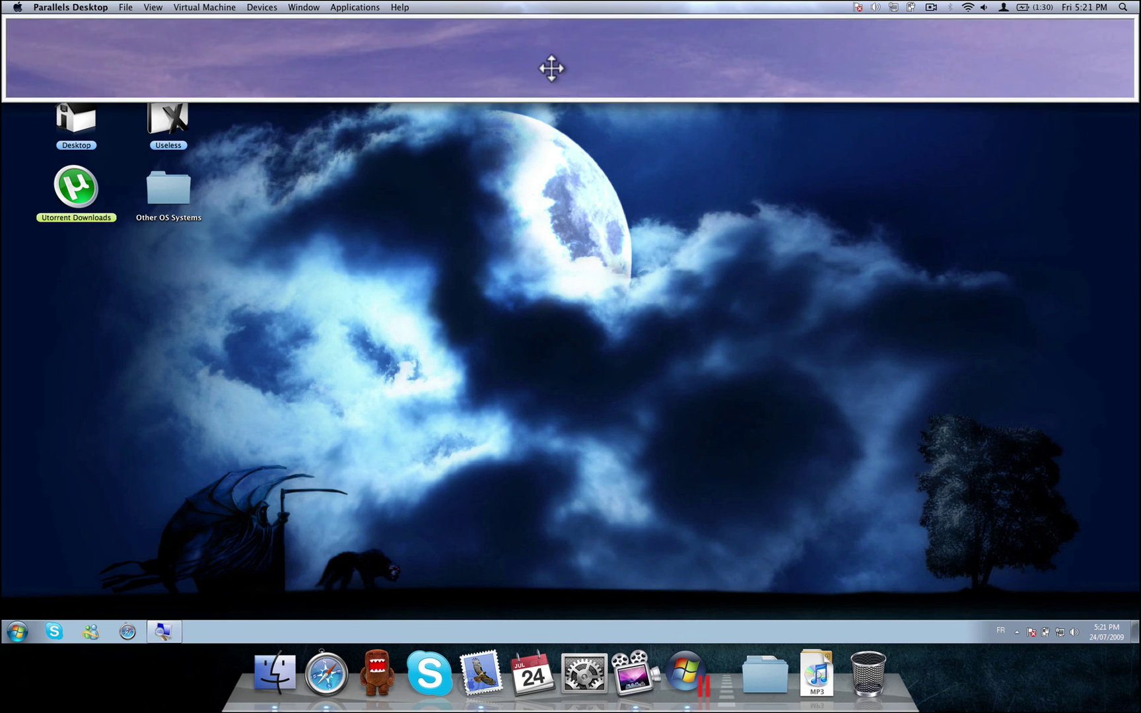
Bring back the Magnifier control window showing 200% magnification
{"action": "left_click", "coordinate": [156, 124]}
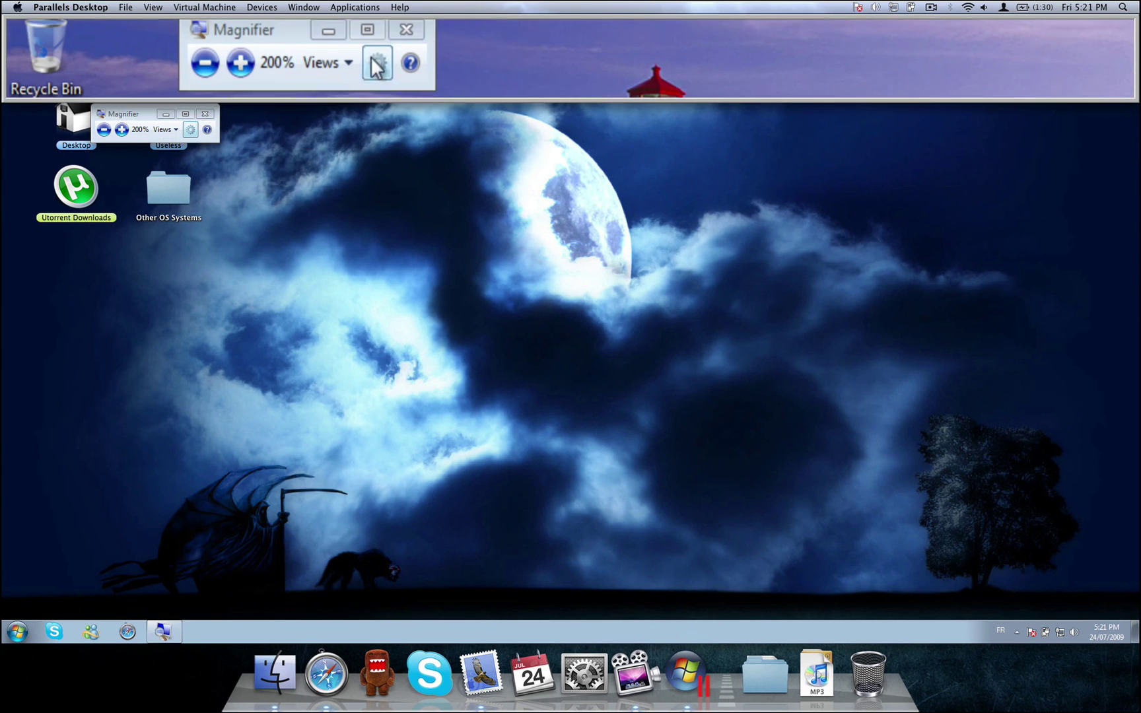